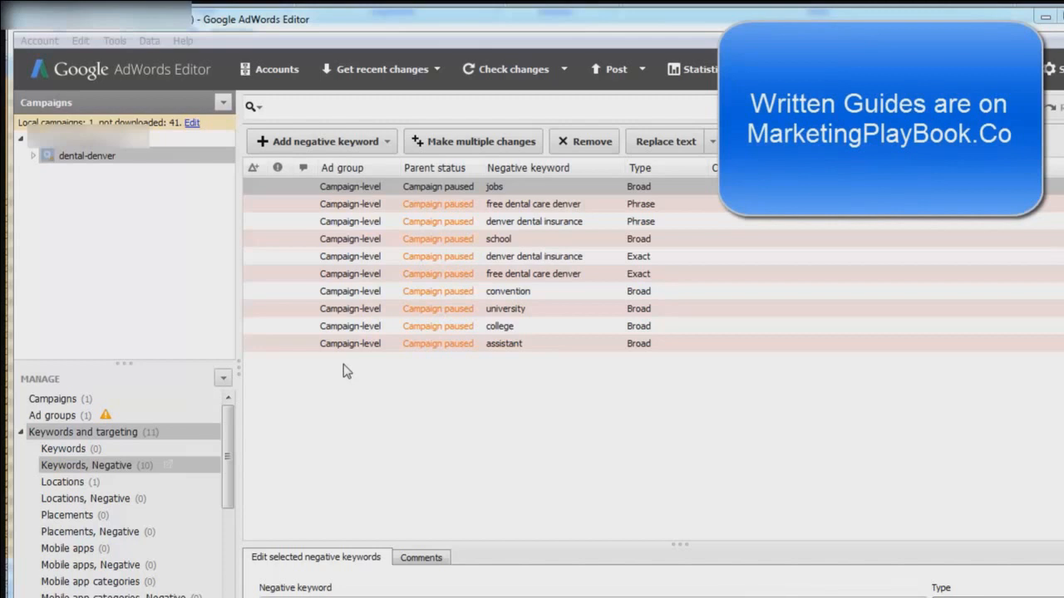
left_click(43, 45)
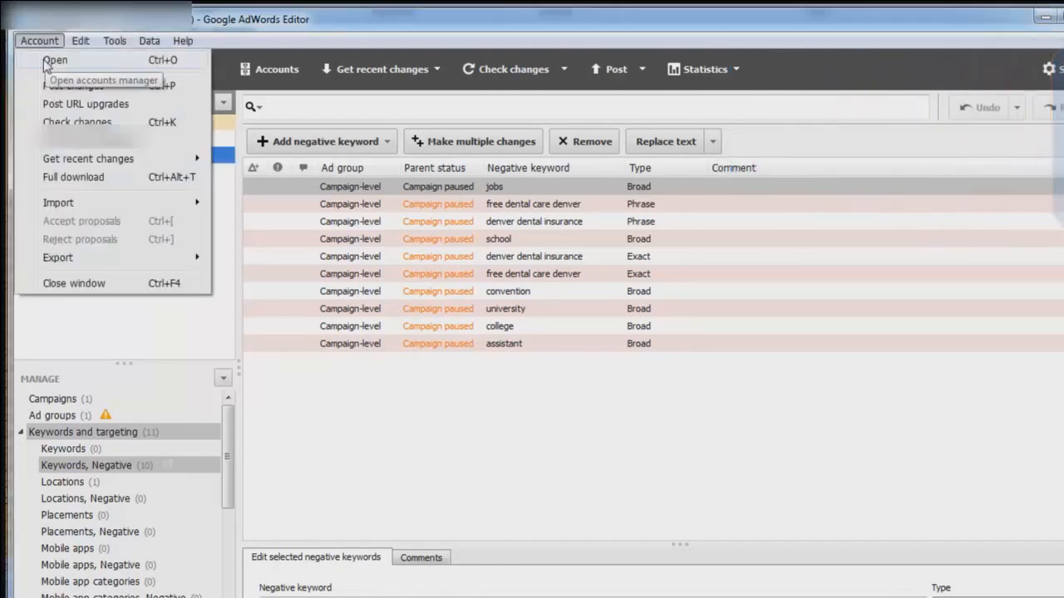
left_click(81, 73)
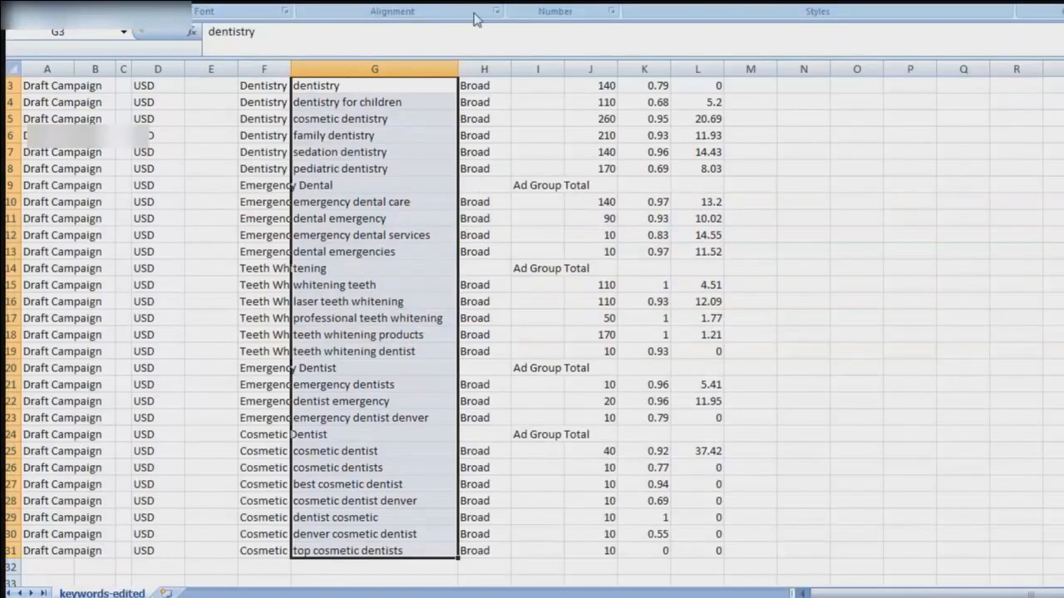
Step: Widen the Ad Group and Campaign Name columns of the keywords-edited sheet so their text fits
left_click(400, 283)
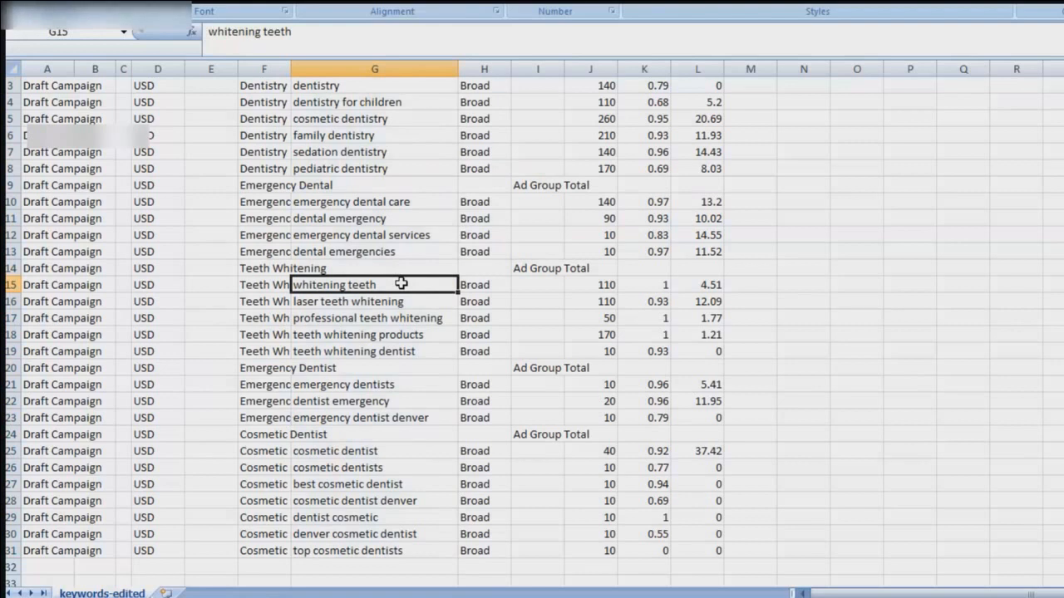
scroll(401, 284, "up", 1)
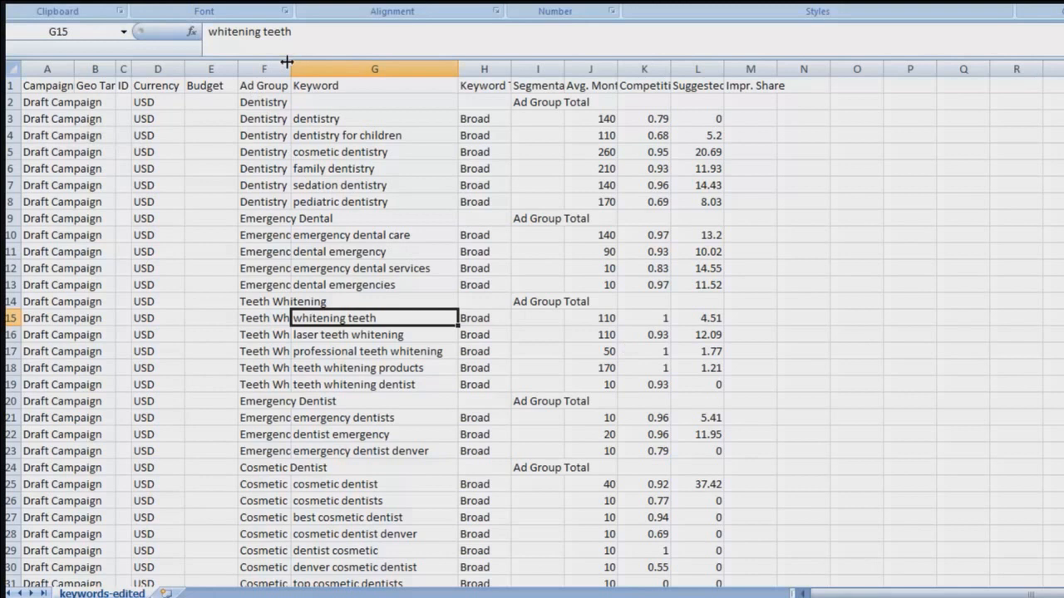
left_click_drag(287, 61, 352, 65)
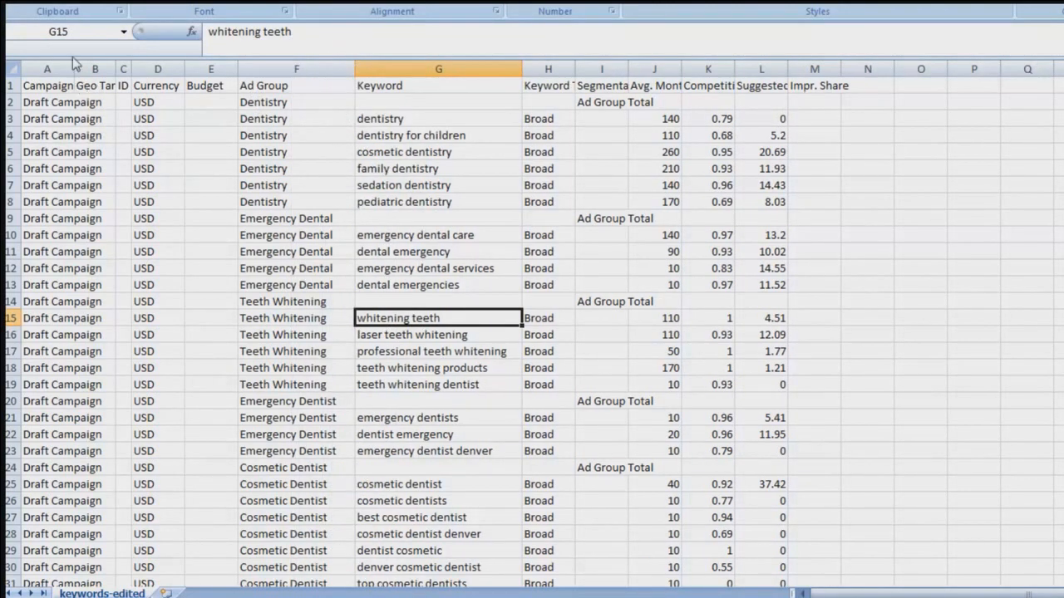
left_click_drag(75, 61, 116, 64)
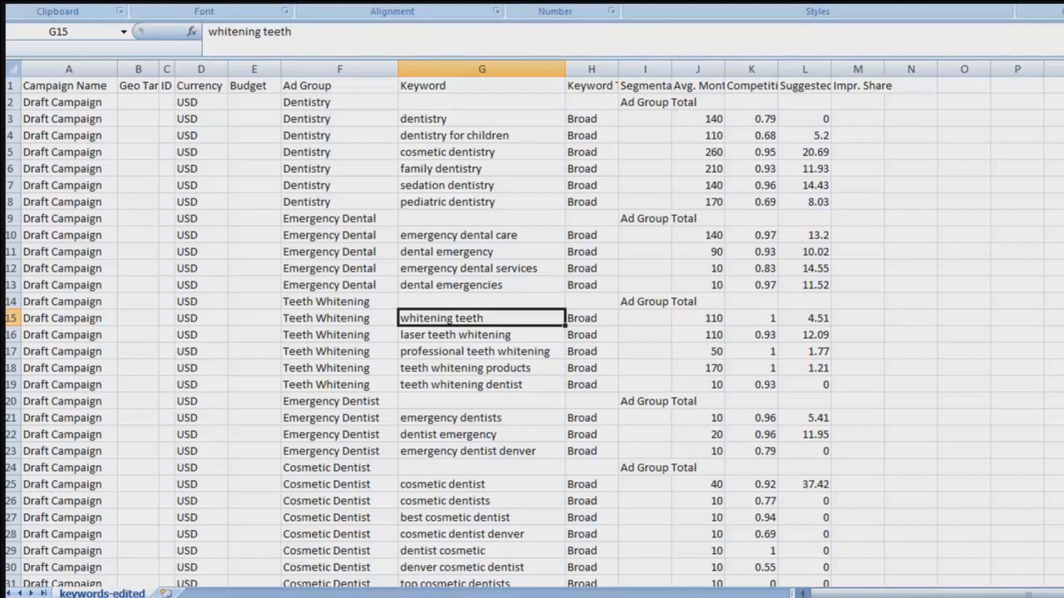
key("alt+Tab")
Step: Copy the Dentistry keywords in G3:G8 and the Emergency Dental keywords in G10:G13 into the adjacent Ad Group cells
left_click_drag(435, 121, 436, 201)
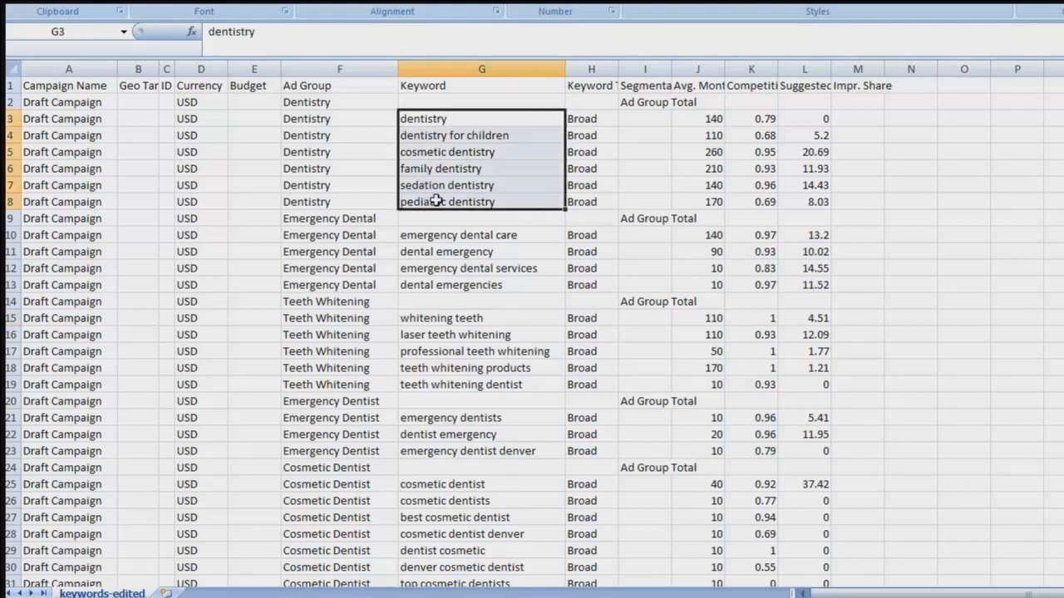
key("ctrl+c")
left_click(336, 116)
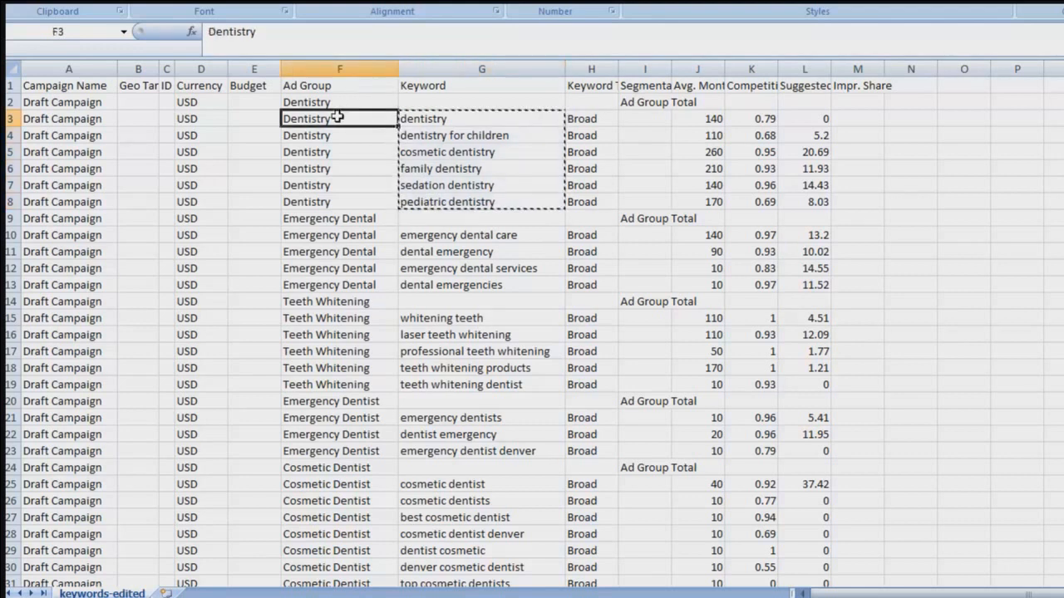
key("ctrl+v")
left_click_drag(458, 240, 468, 293)
key("ctrl+c")
left_click(376, 236)
key("ctrl+v")
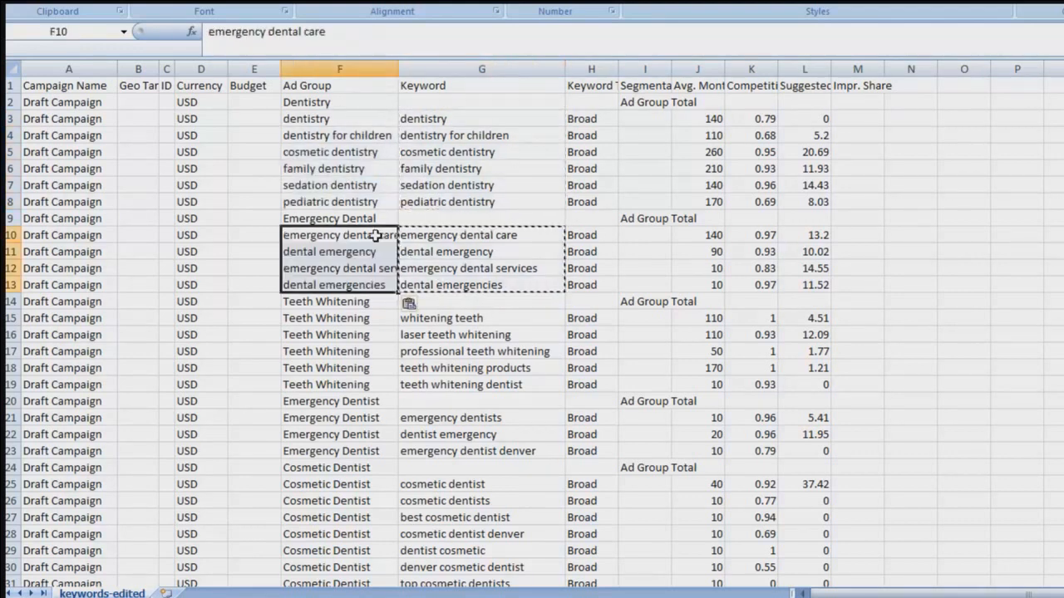
Step: Copy the Teeth Whitening keywords in G15:G19 and the Emergency Dentist keywords in G21:G23 into the adjacent Ad Group cells
left_click_drag(415, 320, 416, 384)
key("ctrl+c")
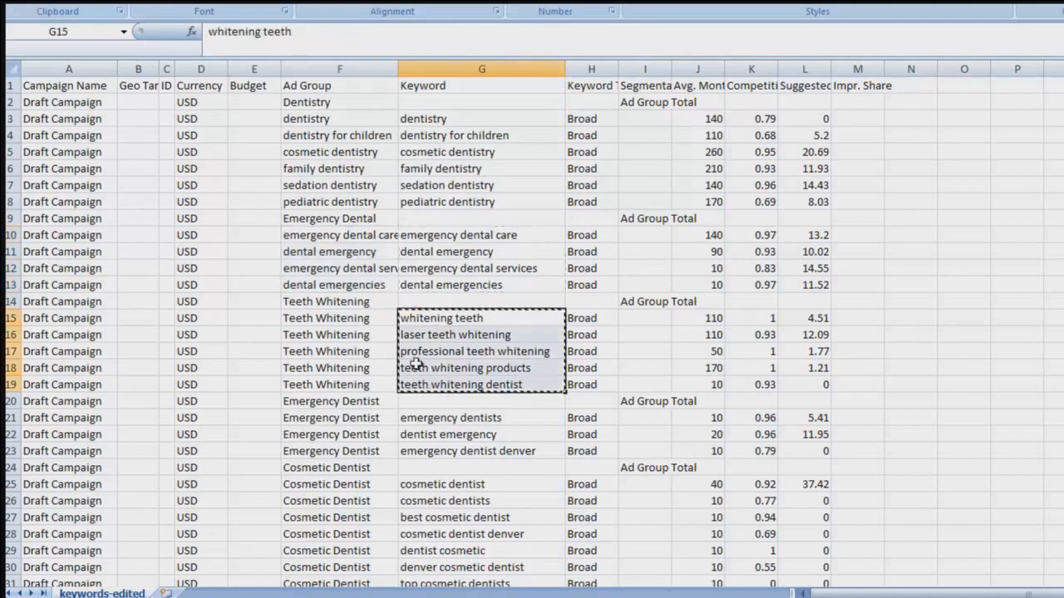
left_click(382, 322)
key("ctrl+v")
left_click_drag(442, 420, 443, 453)
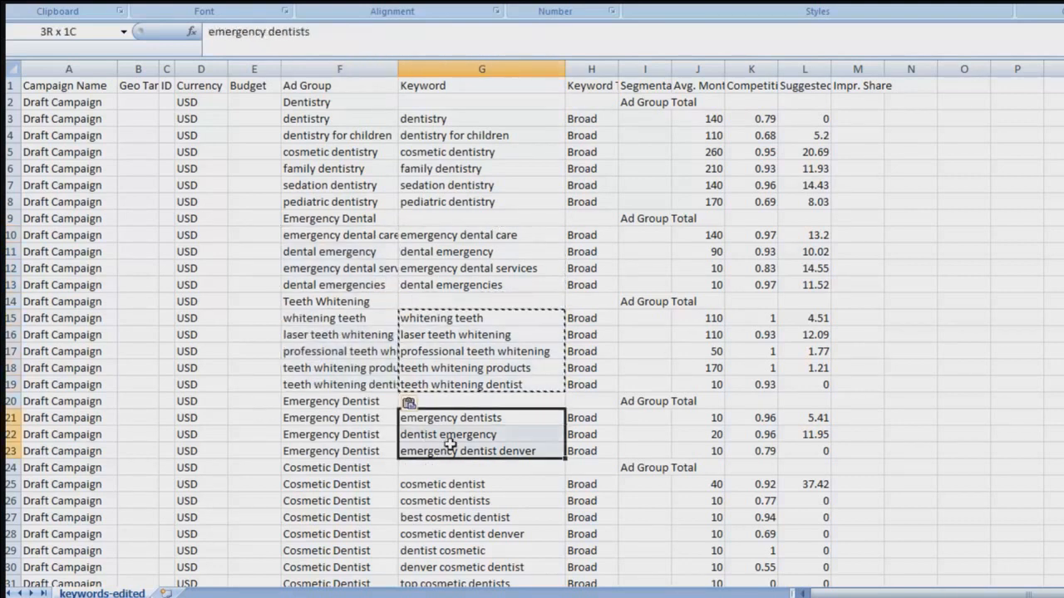
key("ctrl+c")
left_click(356, 418)
key("ctrl+v")
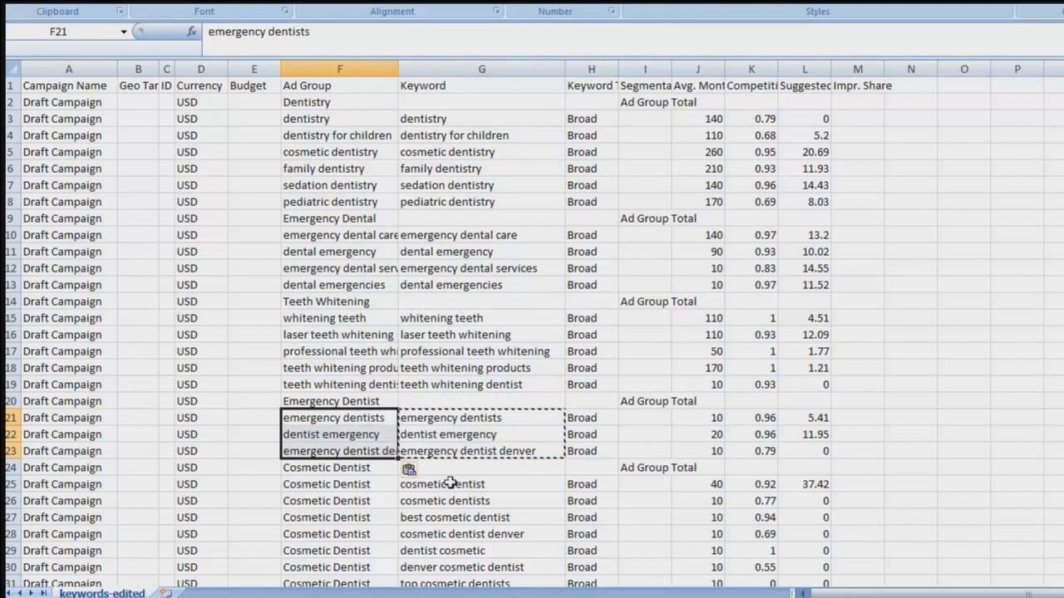
left_click(441, 136)
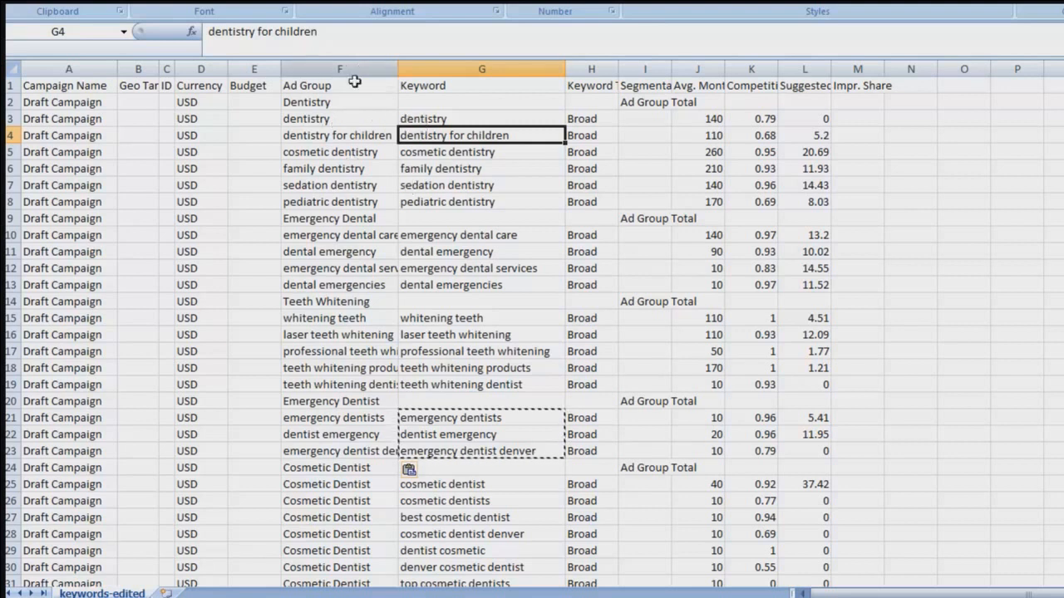
left_click(309, 134)
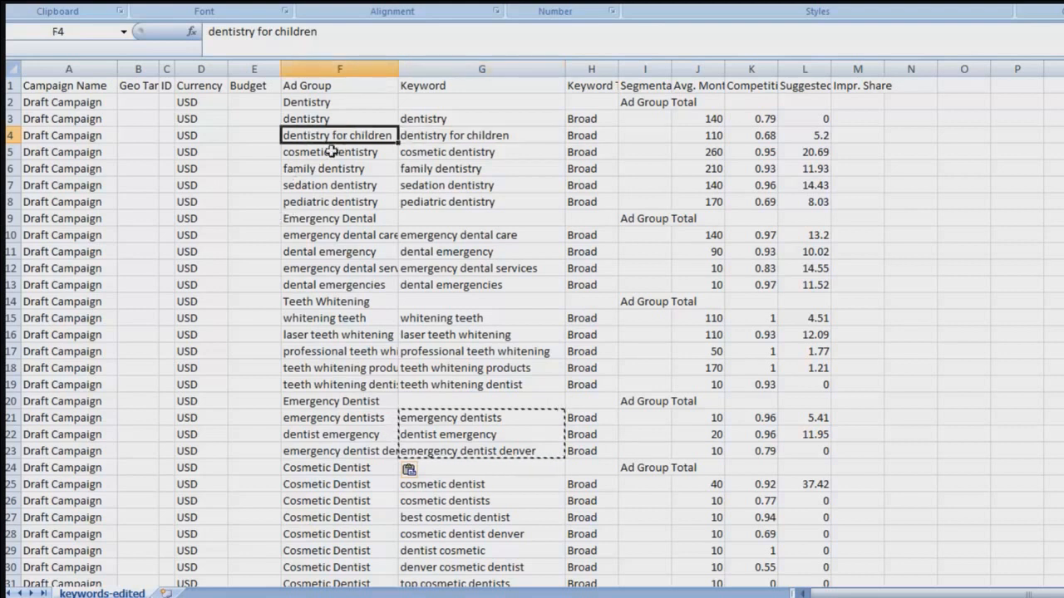
key("Down")
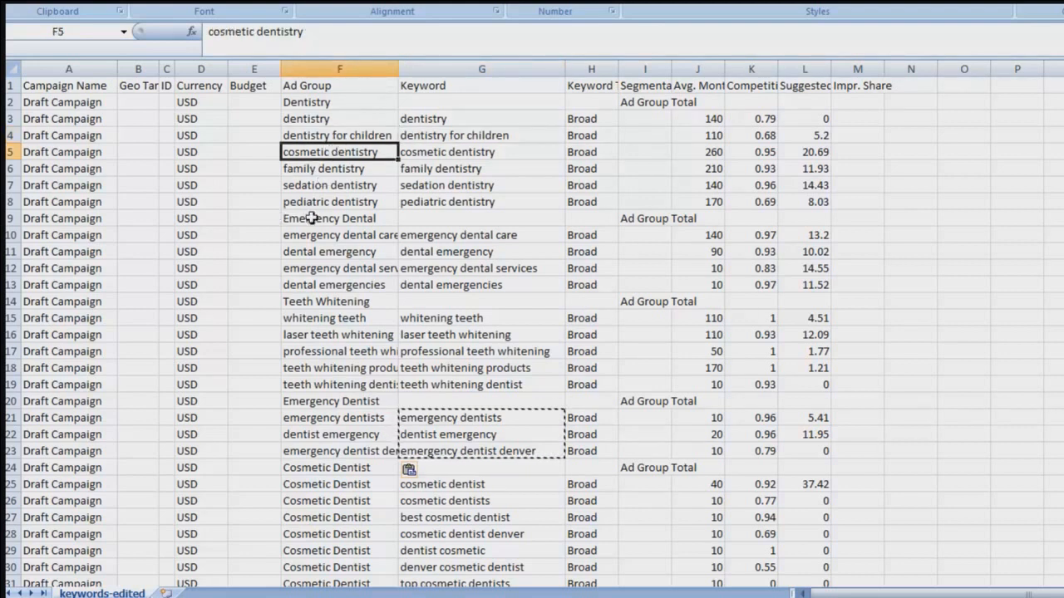
left_click(332, 175)
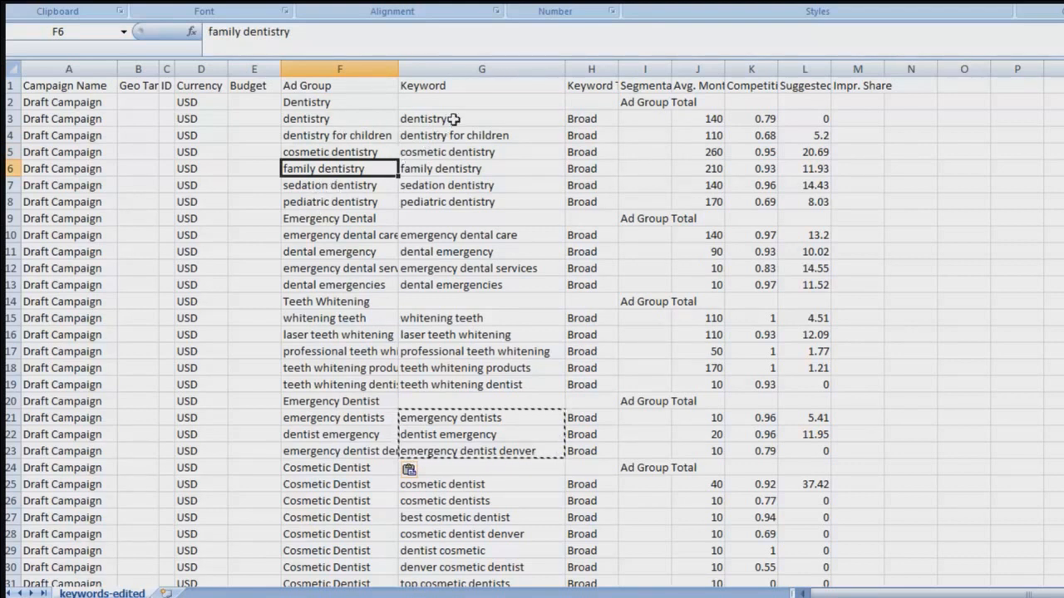
key("alt+Tab")
left_click(455, 137)
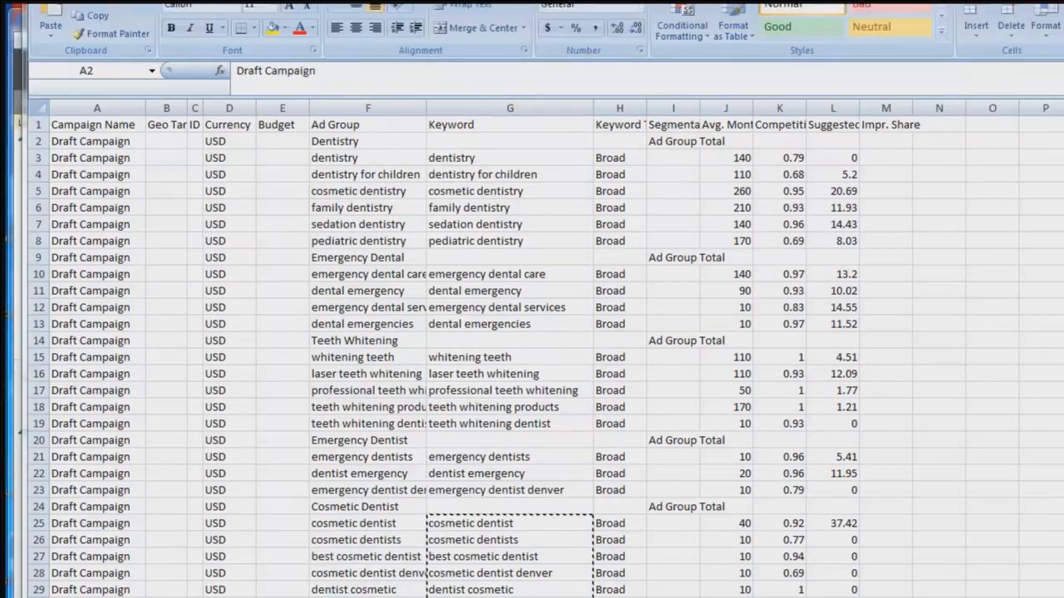
Step: Replace every occurrence of "Draft Campaign" in the sheet with "dental-denver"
left_click(78, 140)
key("ctrl+c")
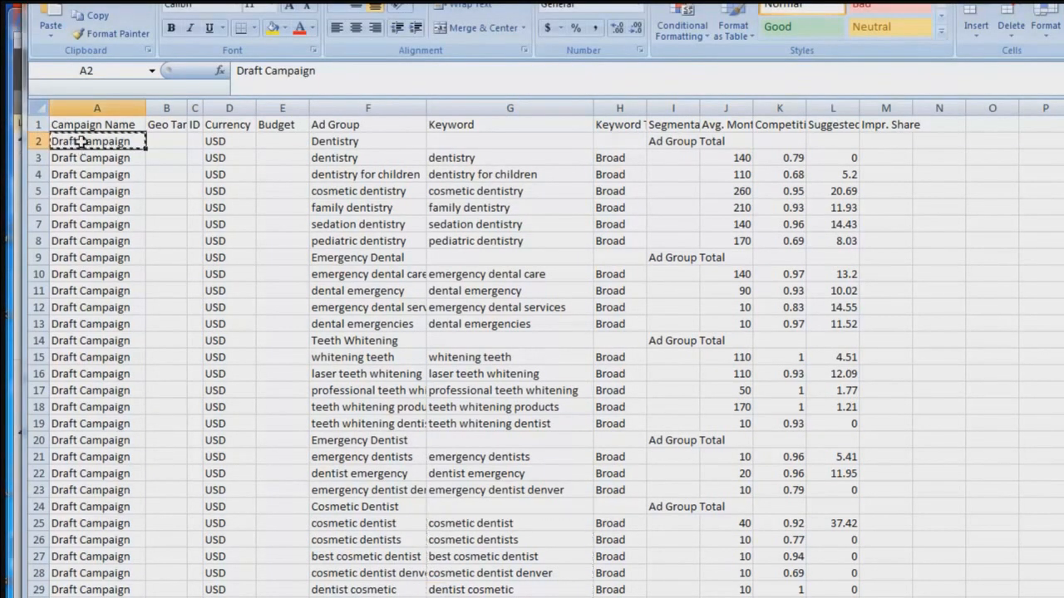
key("ctrl+f")
left_click(525, 256)
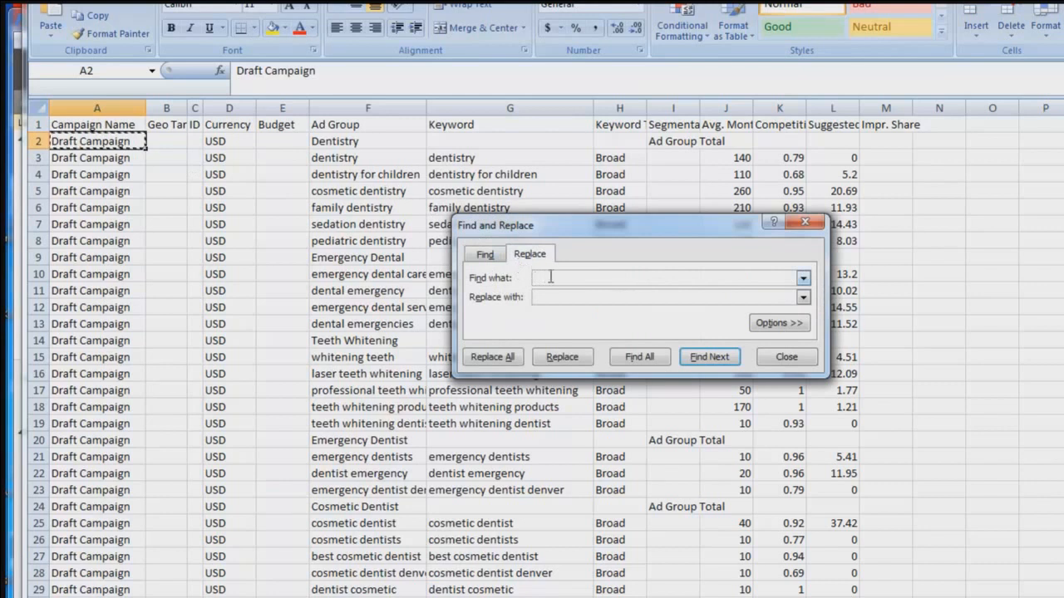
key("ctrl+v")
key("Tab")
type("d")
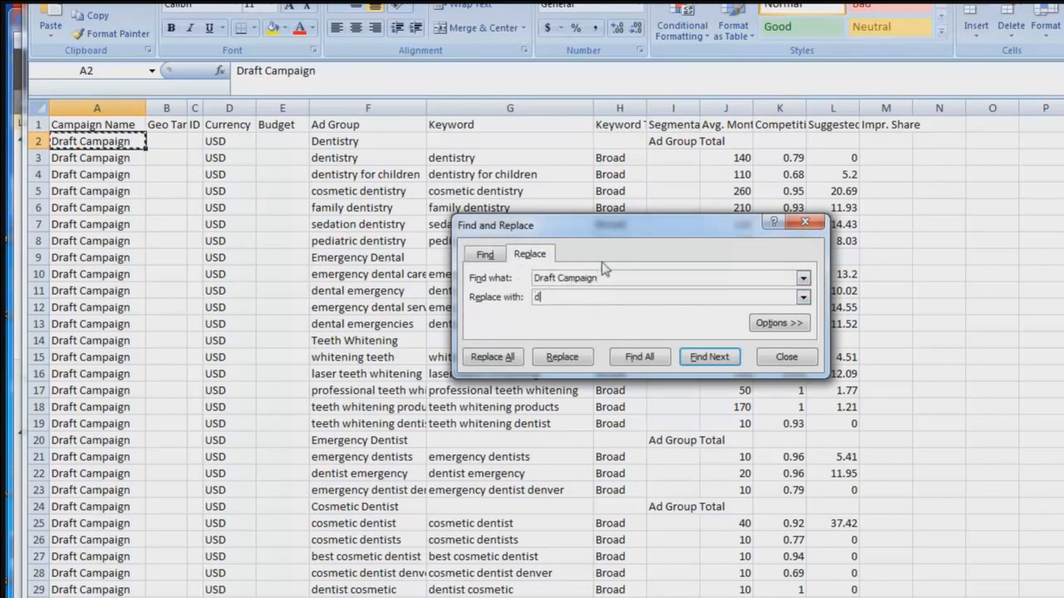
type("ental-denver")
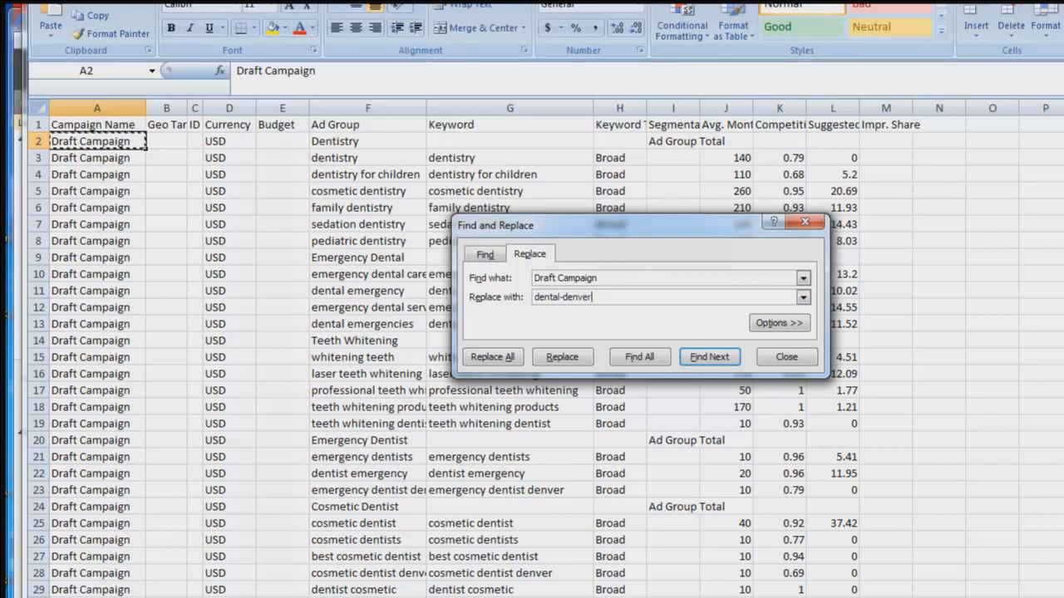
left_click_drag(532, 2, 527, 1)
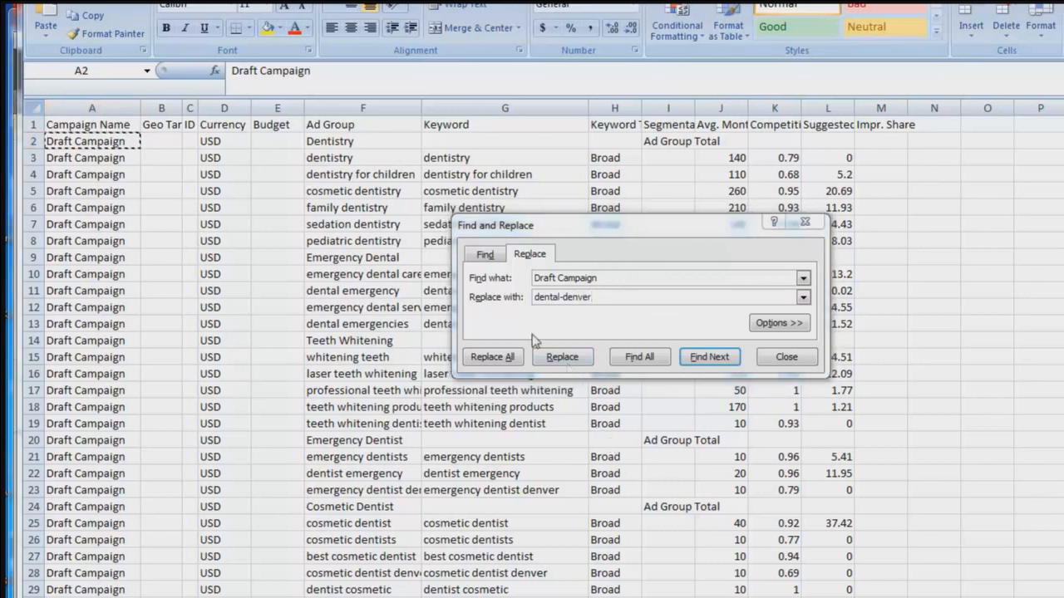
left_click(520, 365)
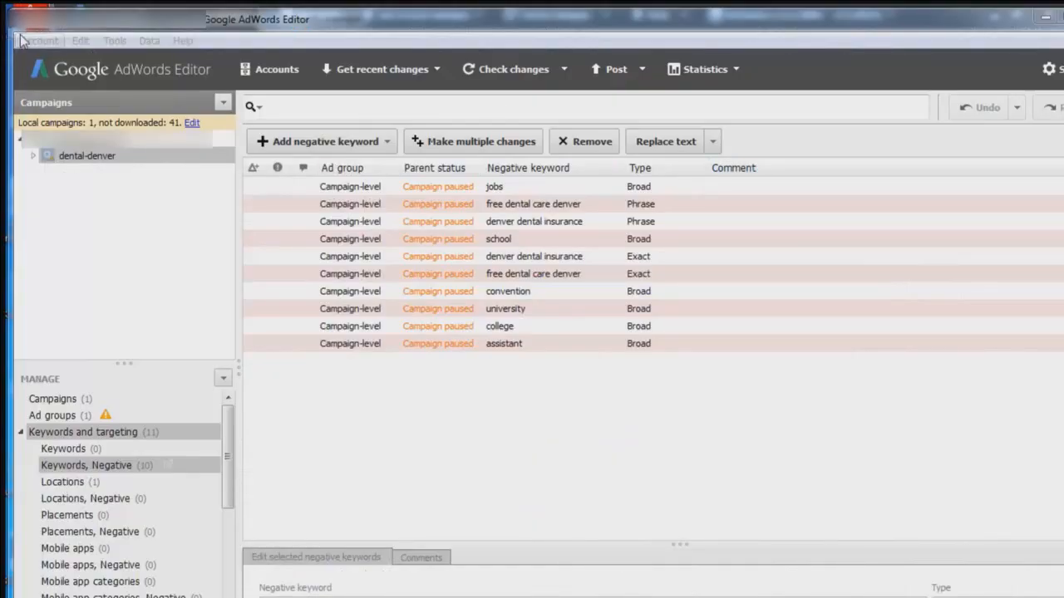
Step: Switch to AdWords Editor, import keywords-edited.csv from the keywords folder, and finish the review by keeping the imported changes
left_click(33, 41)
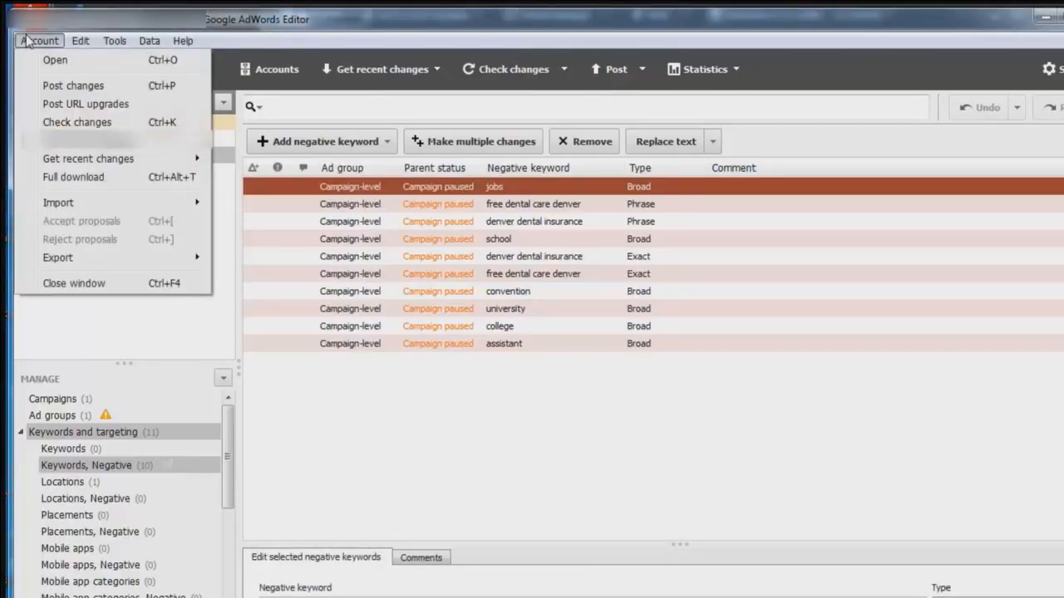
mouse_move(157, 199)
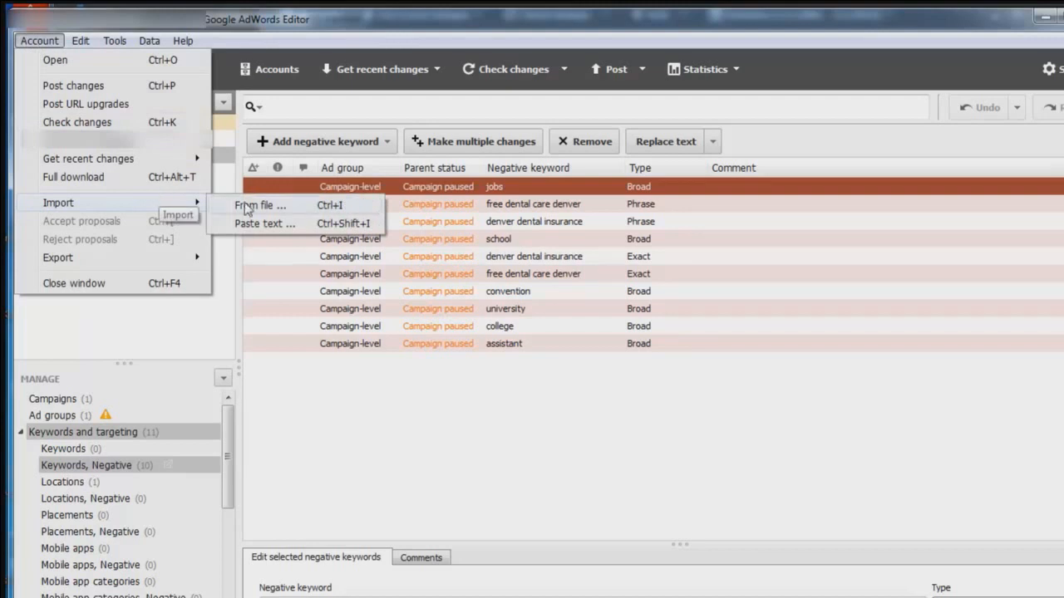
left_click(288, 204)
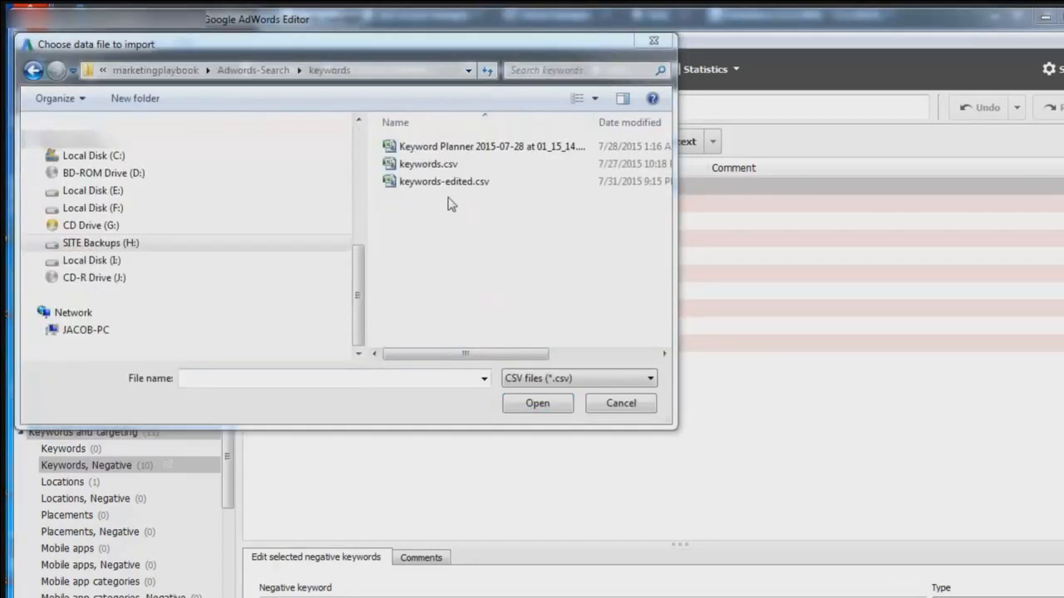
left_click(473, 165)
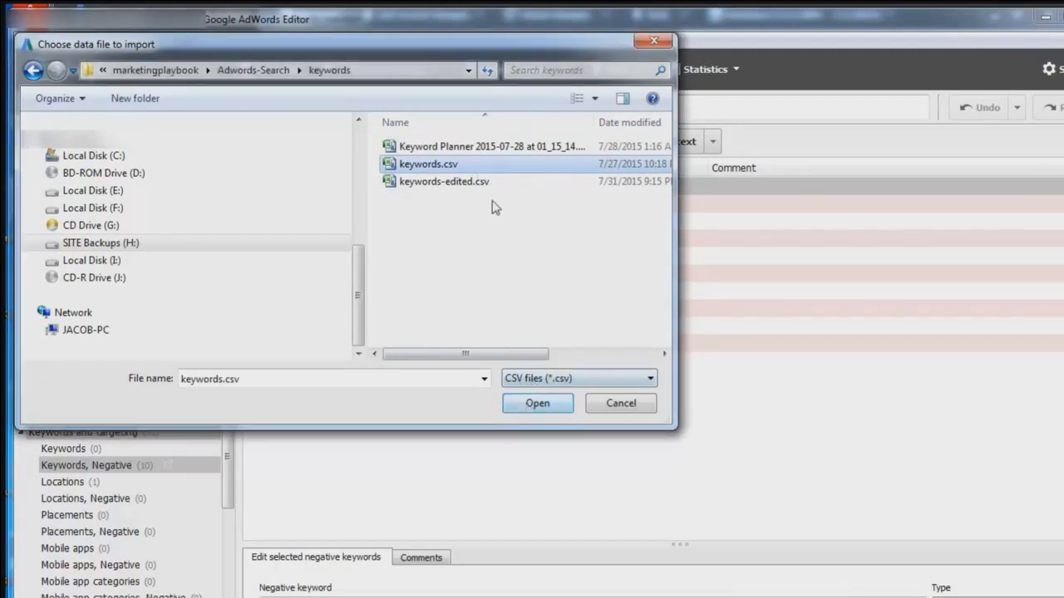
left_click(469, 182)
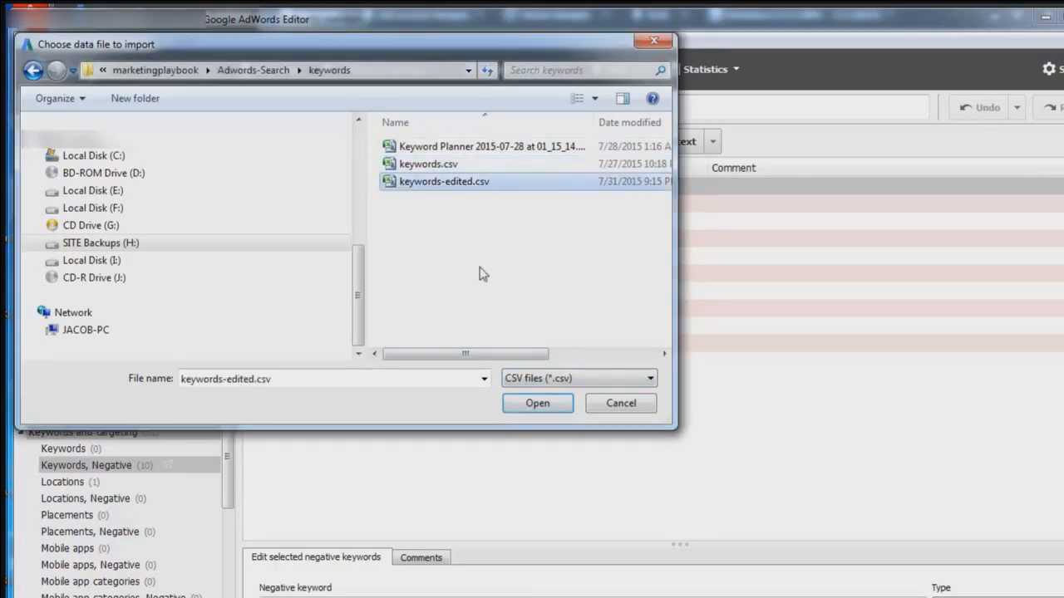
left_click(537, 404)
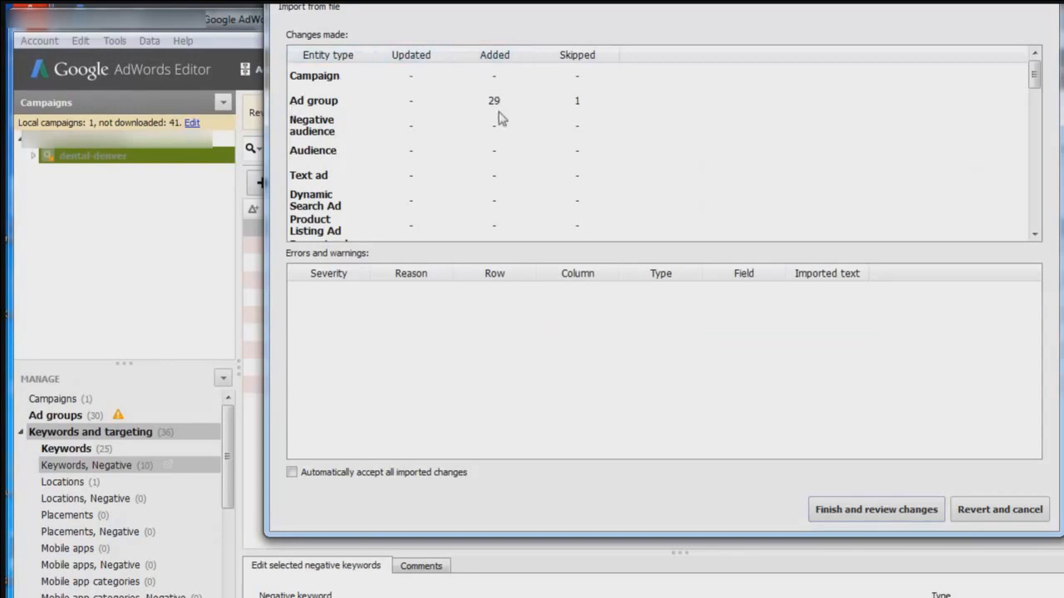
left_click(886, 513)
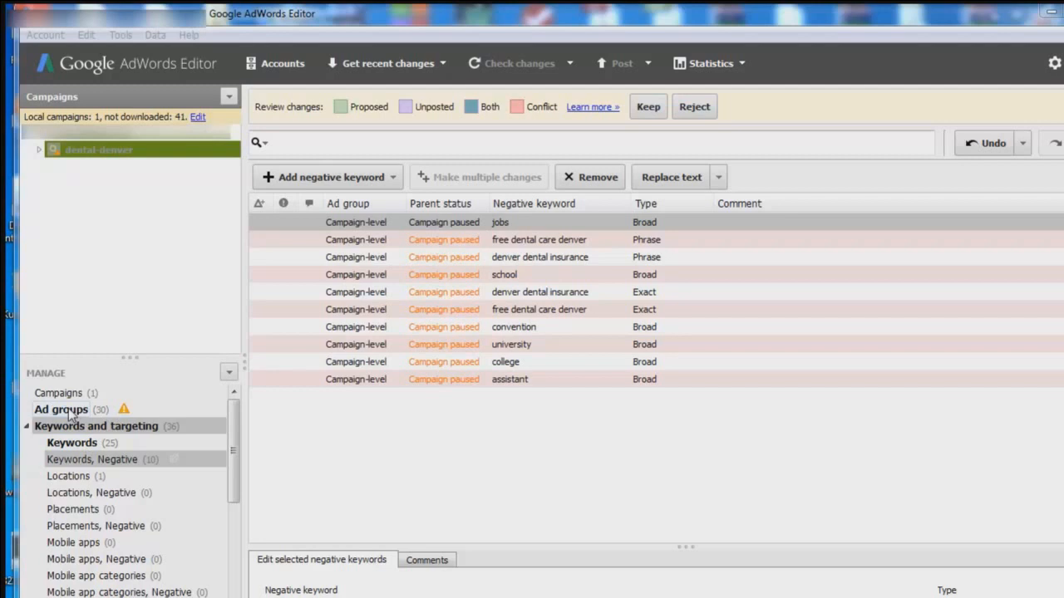
left_click(648, 108)
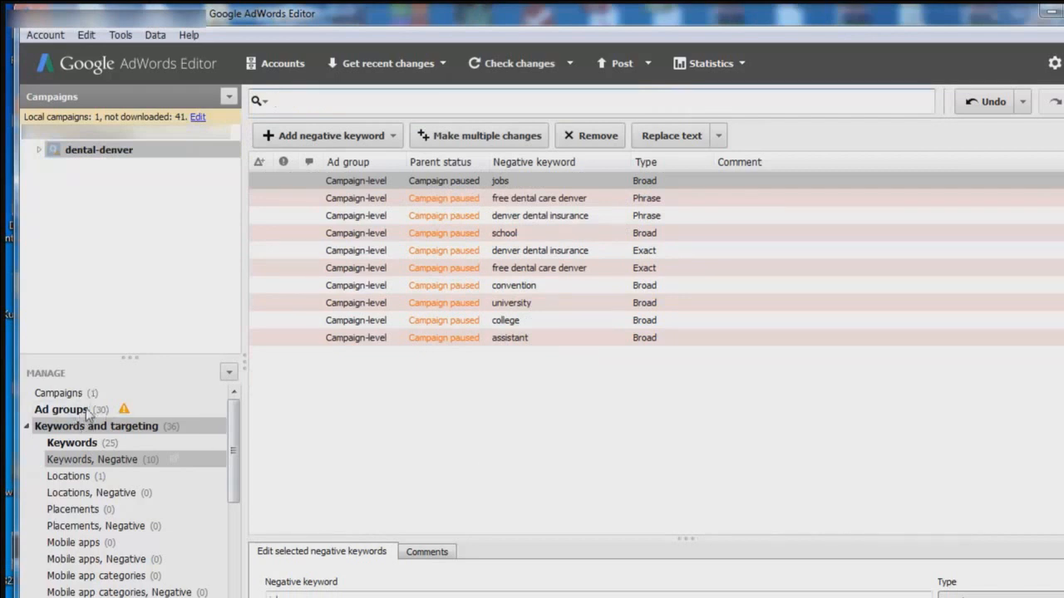
Step: Set the default max. CPC of all ad groups in the dental-denver campaign to 0.31 USD
left_click(86, 409)
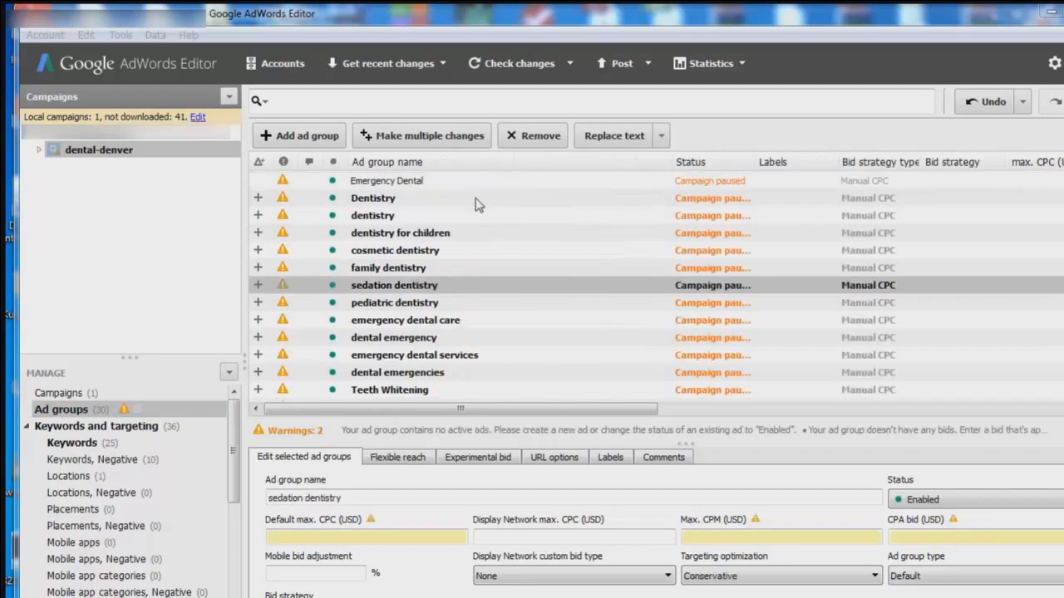
left_click(478, 200)
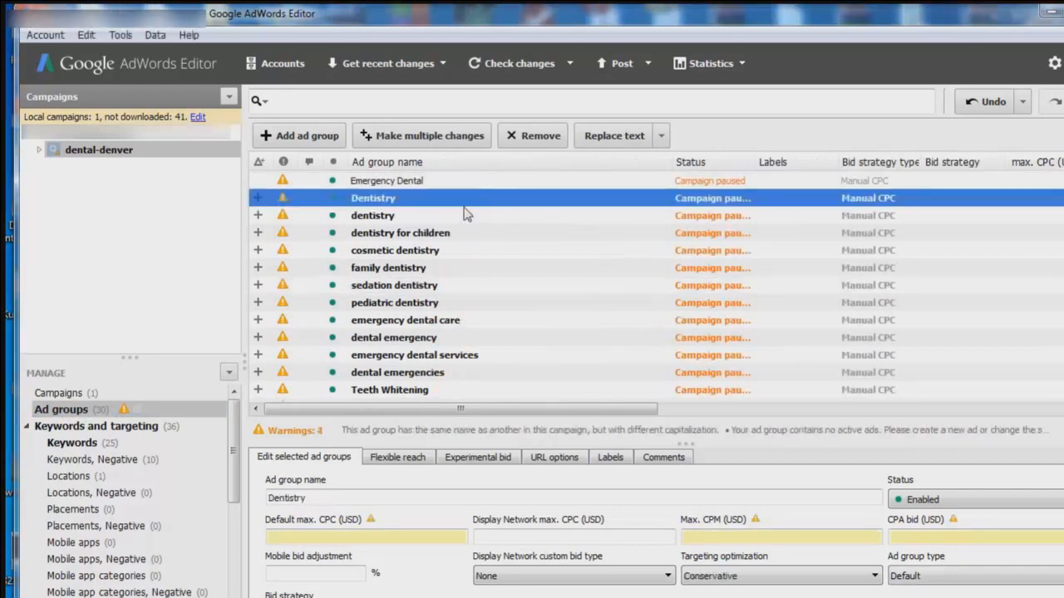
left_click(484, 182)
scroll(402, 299, "down", 4)
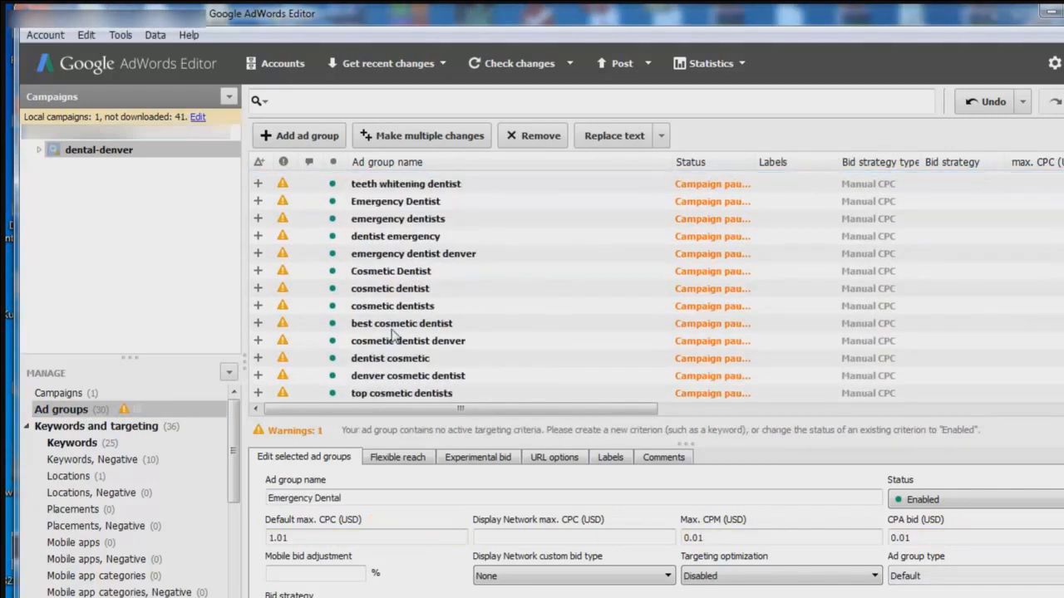
key("ctrl+a")
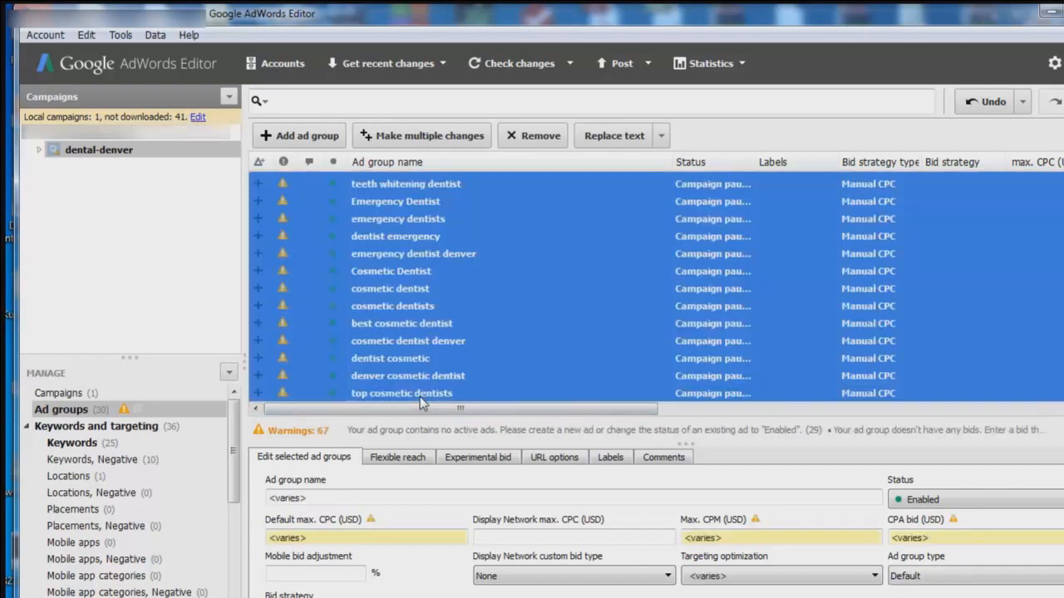
left_click(349, 537)
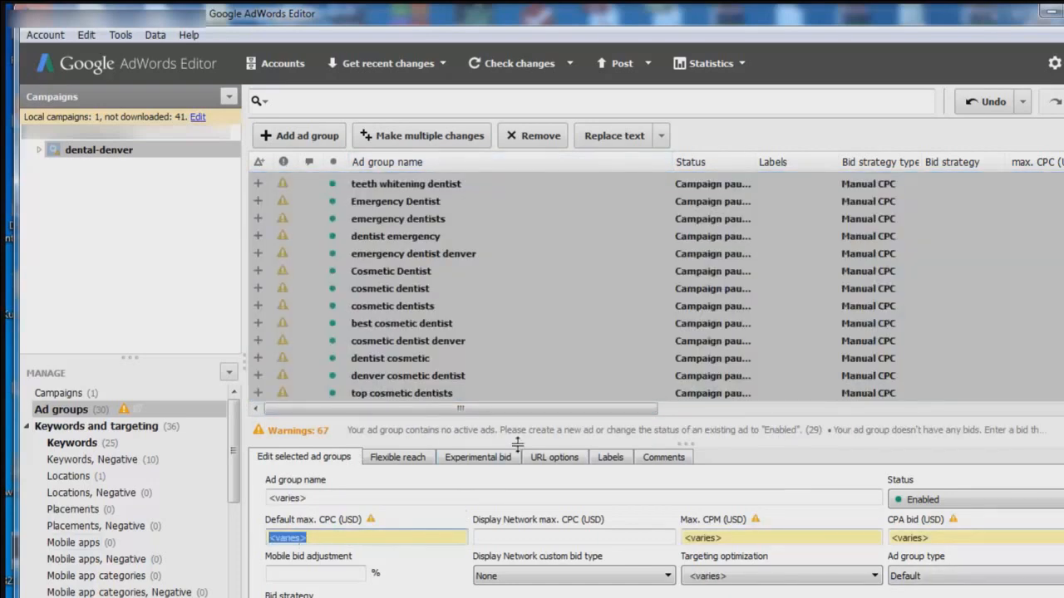
type(".31")
left_click(455, 291)
Step: Check the duplicate-name warnings and revert the capitalized Cosmetic Dentist ad group to take it out of the campaign
left_click(435, 274)
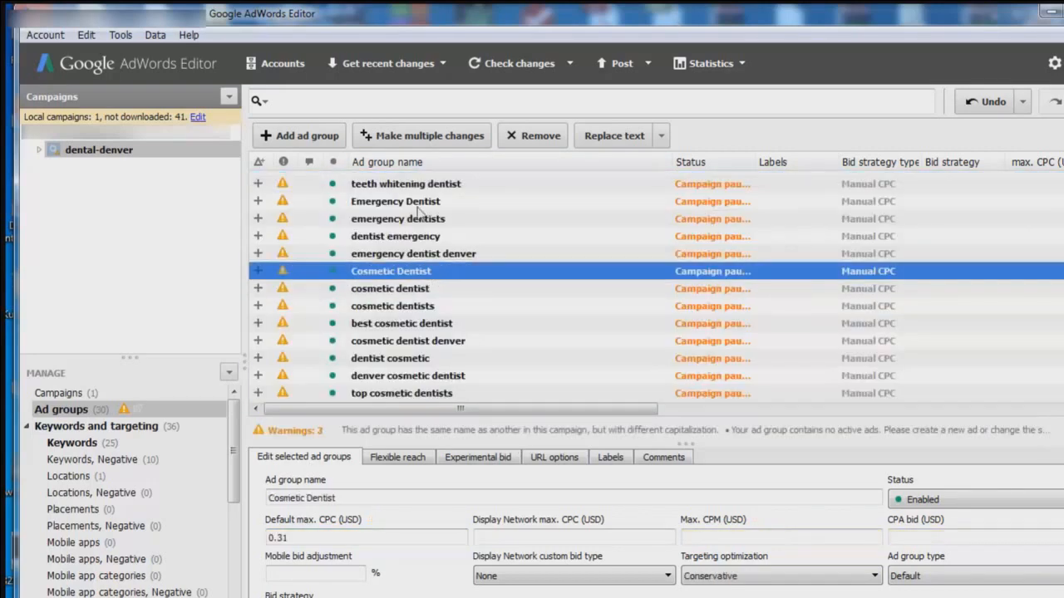
left_click(417, 207)
left_click(416, 175)
left_click(369, 285)
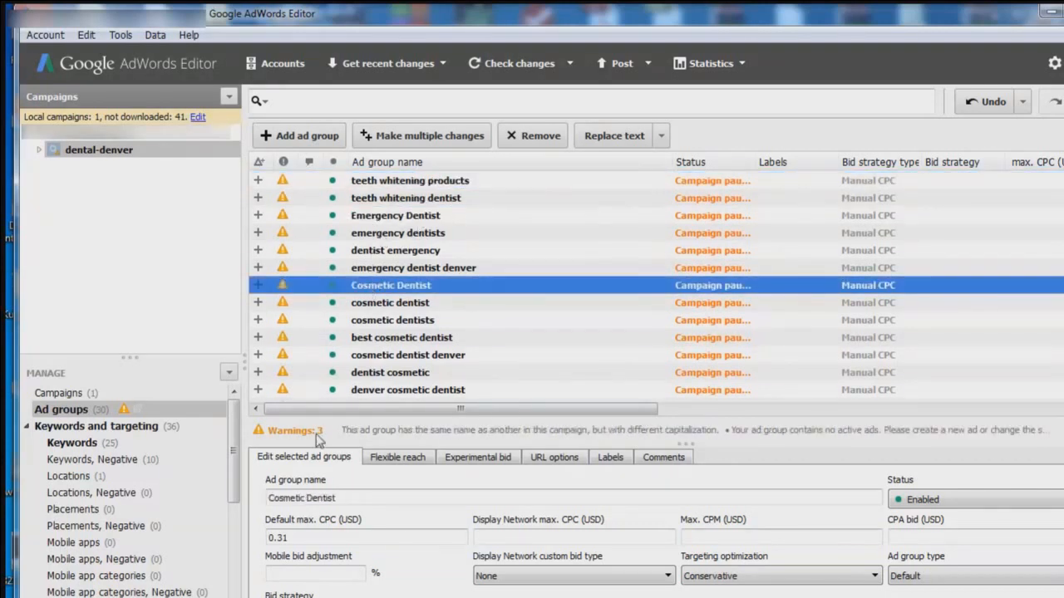
left_click(397, 340)
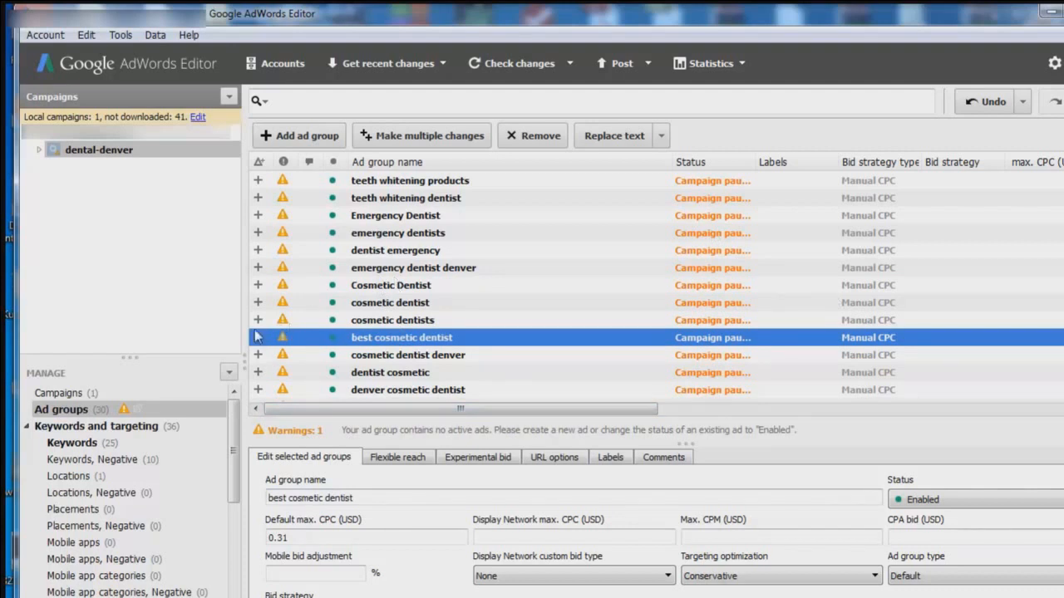
left_click(414, 290)
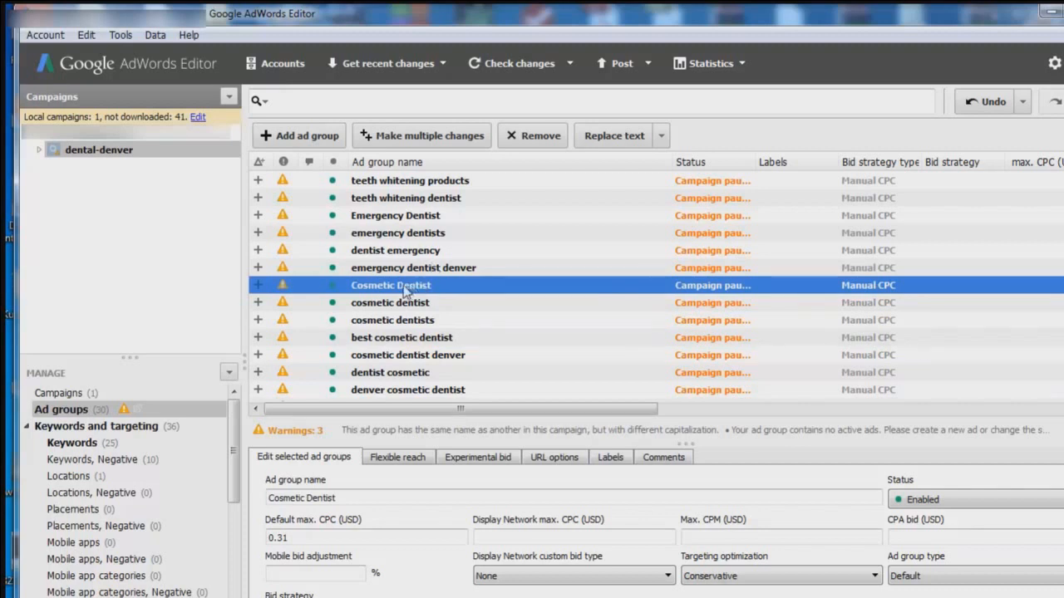
right_click(404, 286)
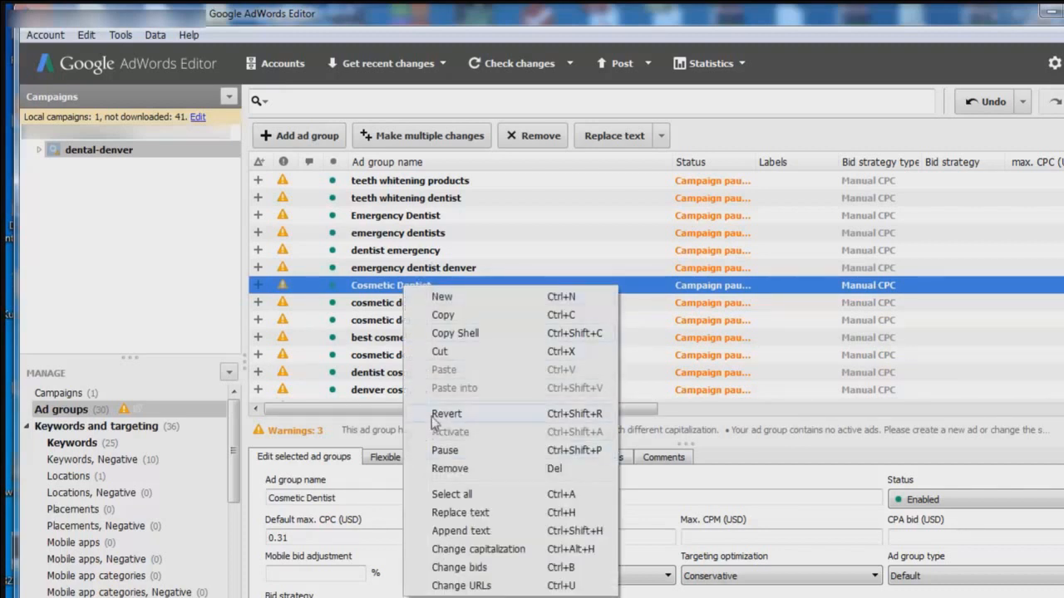
left_click(433, 414)
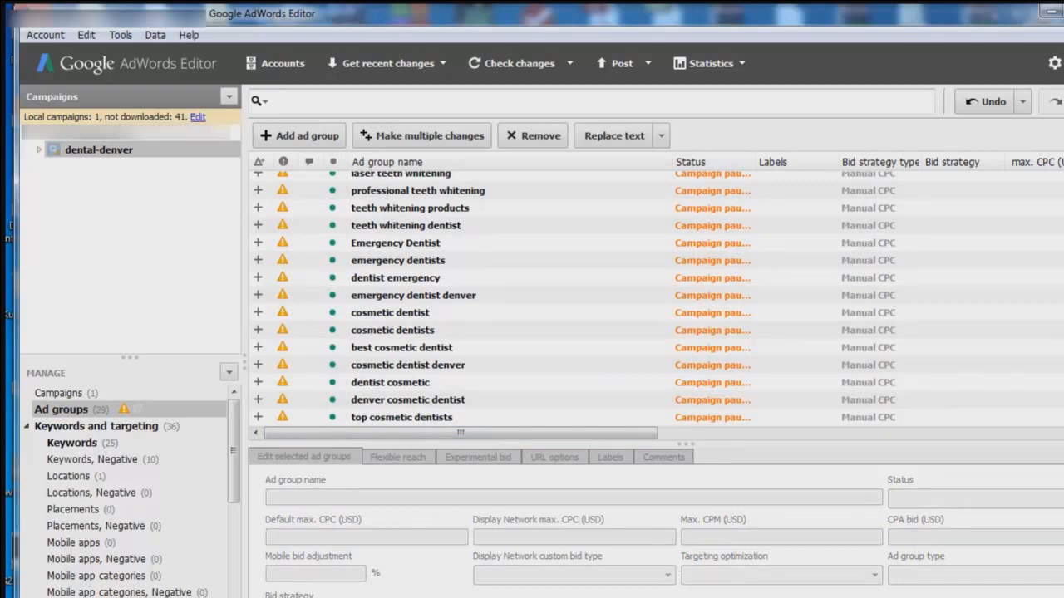
Step: Switch to keywords-edited.csv in Excel and examine the Dentistry ad group total row, A2:H2, for its keyword and keyword type entries
left_click(687, 548)
left_click(327, 291)
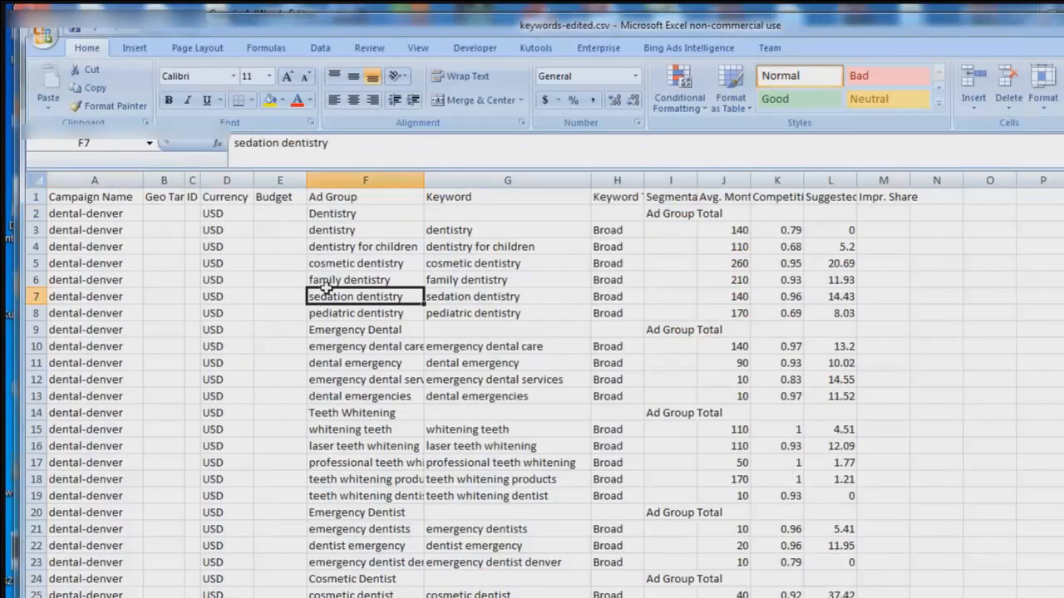
left_click(237, 216)
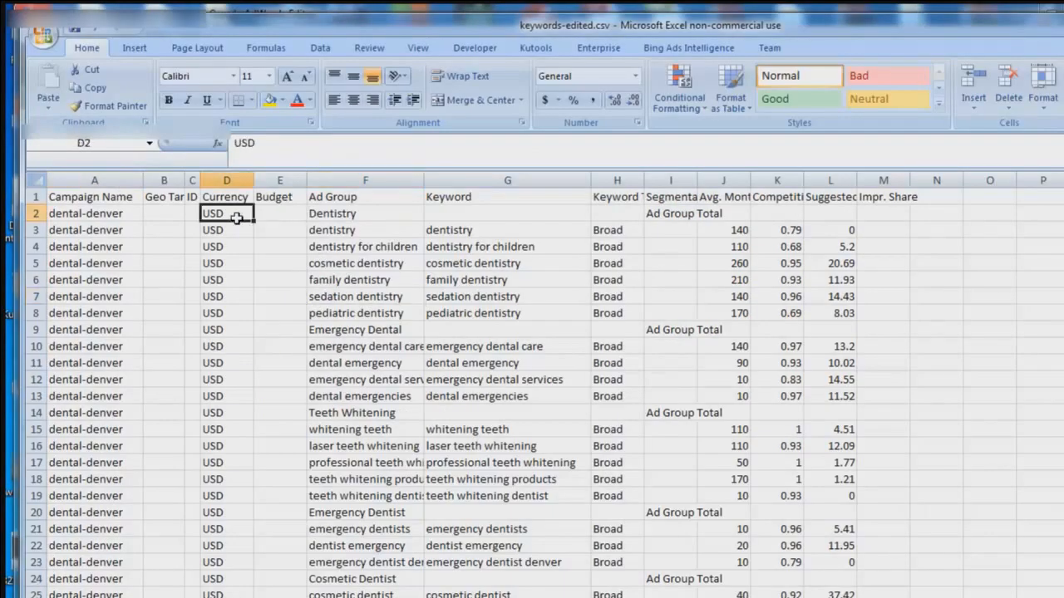
left_click(347, 214)
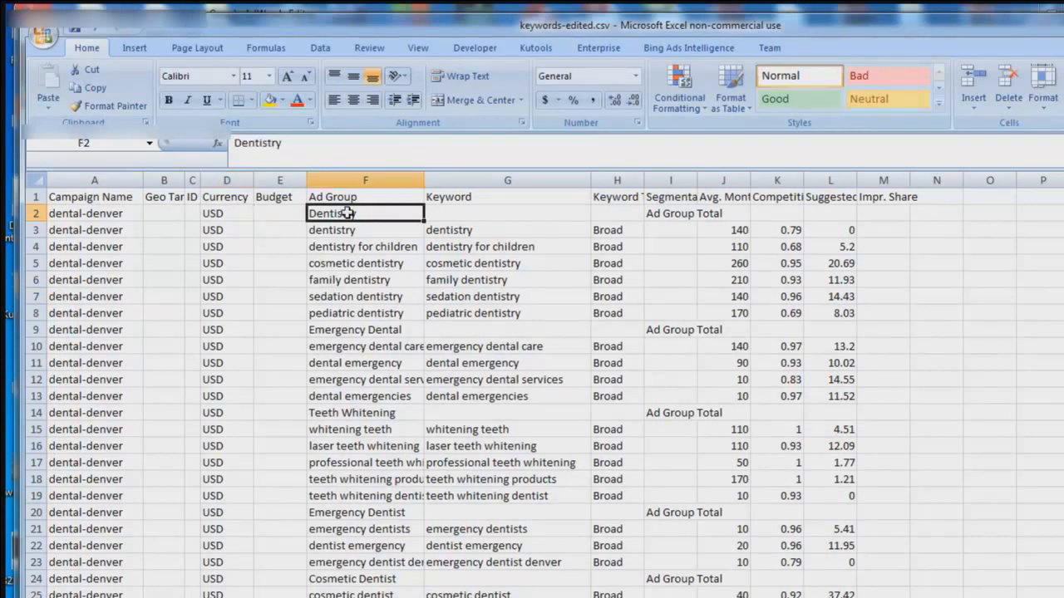
left_click(462, 212)
left_click(609, 209)
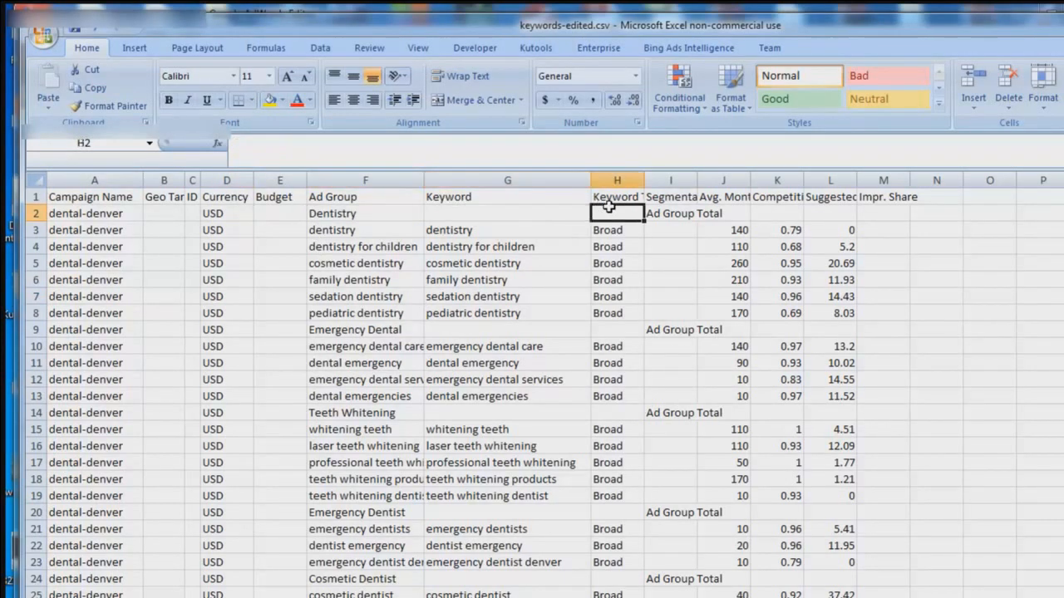
left_click_drag(601, 208, 75, 213)
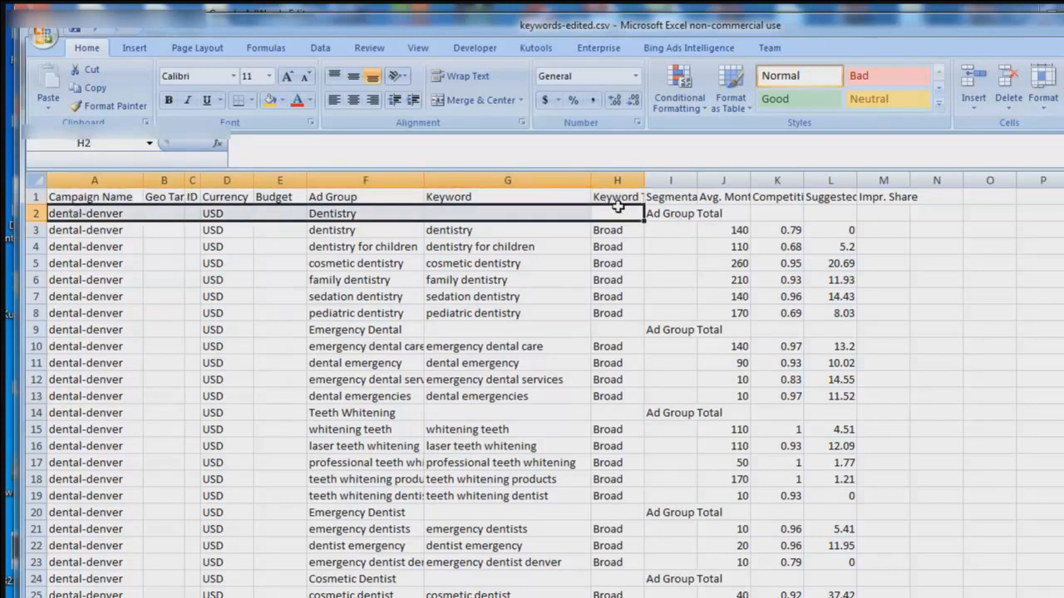
Step: Switch back to AdWords Editor and remove the keywordless ad groups Dentistry, Teeth Whitening, Emergency Dentist and Emergency Dental
key("alt+Tab")
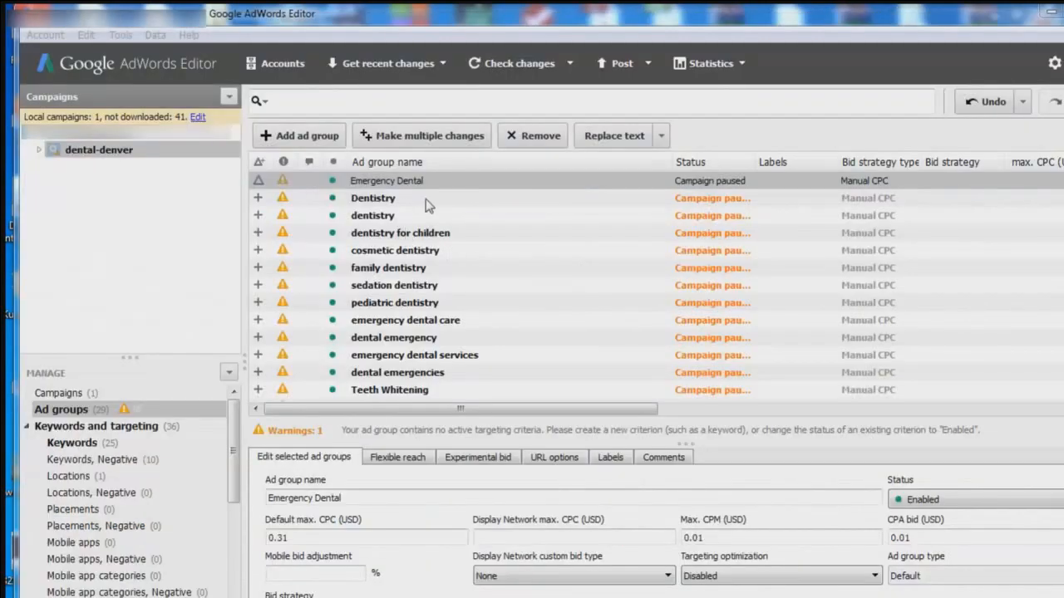
left_click(427, 205)
right_click(426, 205)
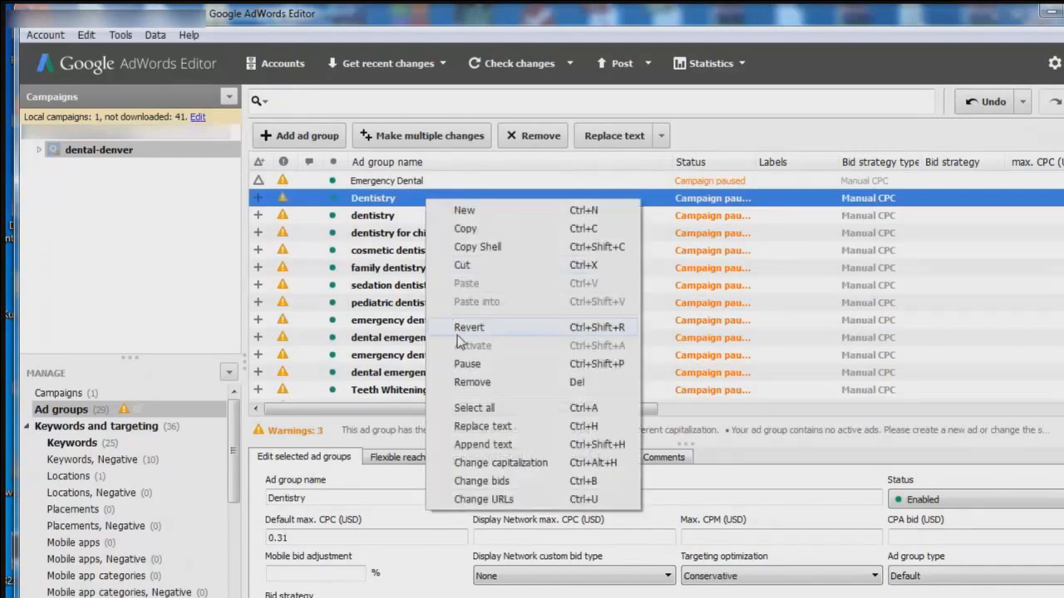
left_click(471, 382)
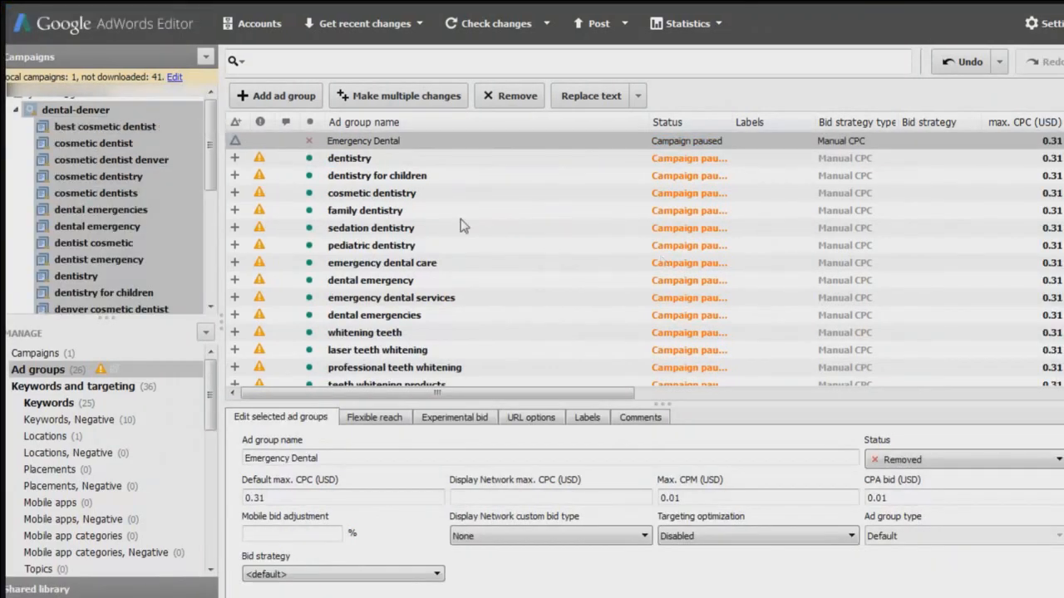
Step: Review the campaign's keywords, checking the cosmetic dentist, cosmetic dentists, dental emergency, dentist emergency and dentist cosmetic ad groups individually
left_click(483, 258)
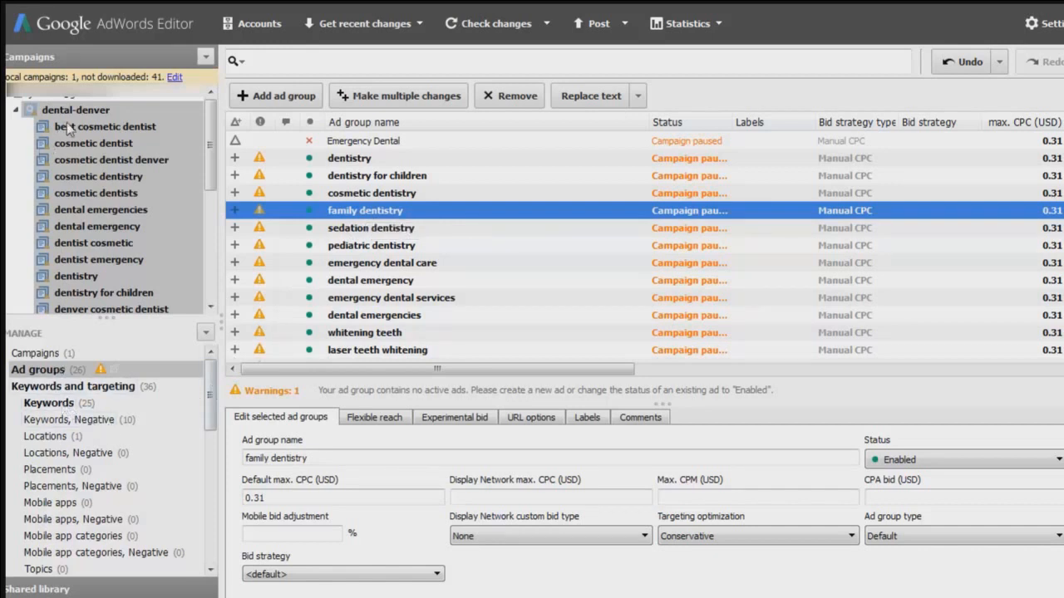
left_click(59, 405)
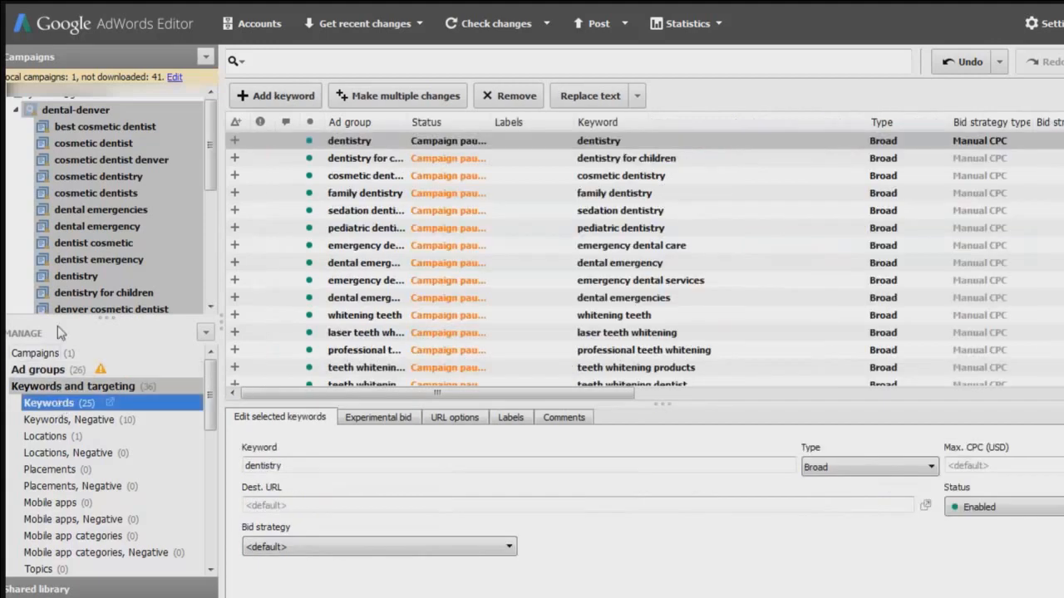
left_click(86, 141)
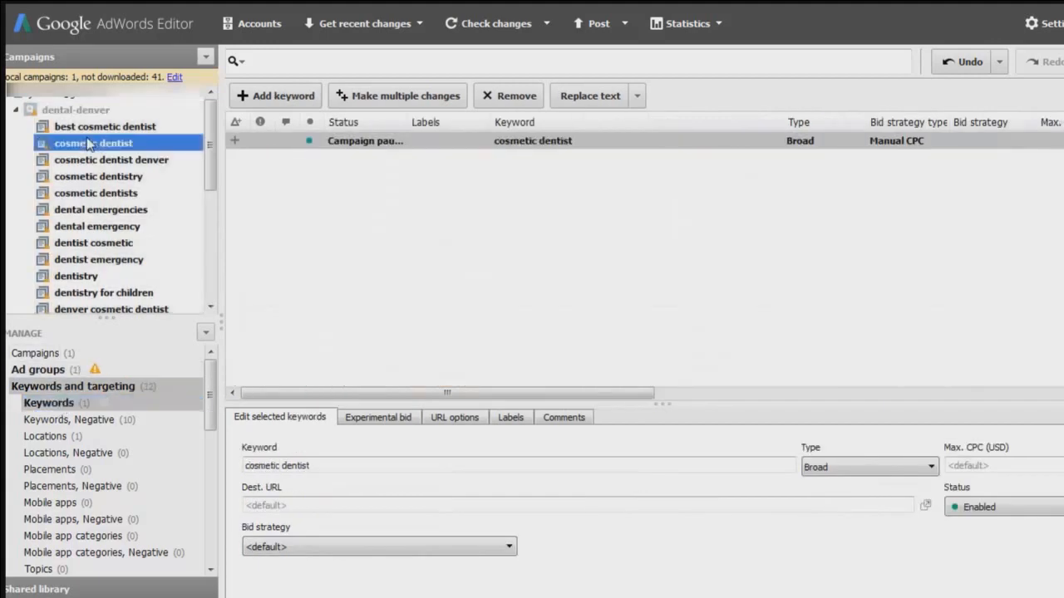
left_click(86, 194)
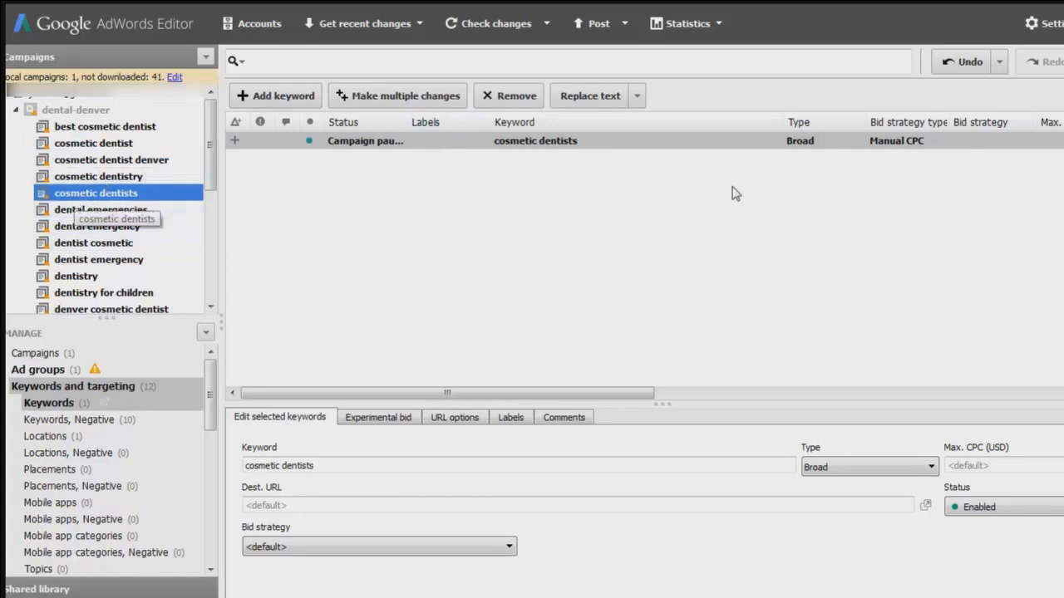
left_click(123, 231)
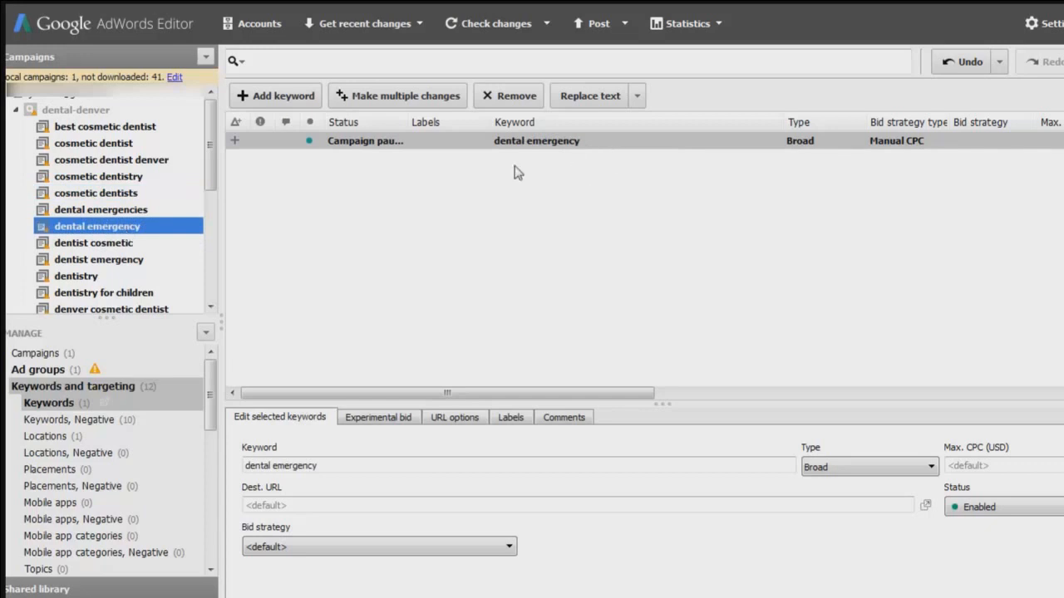
left_click(94, 259)
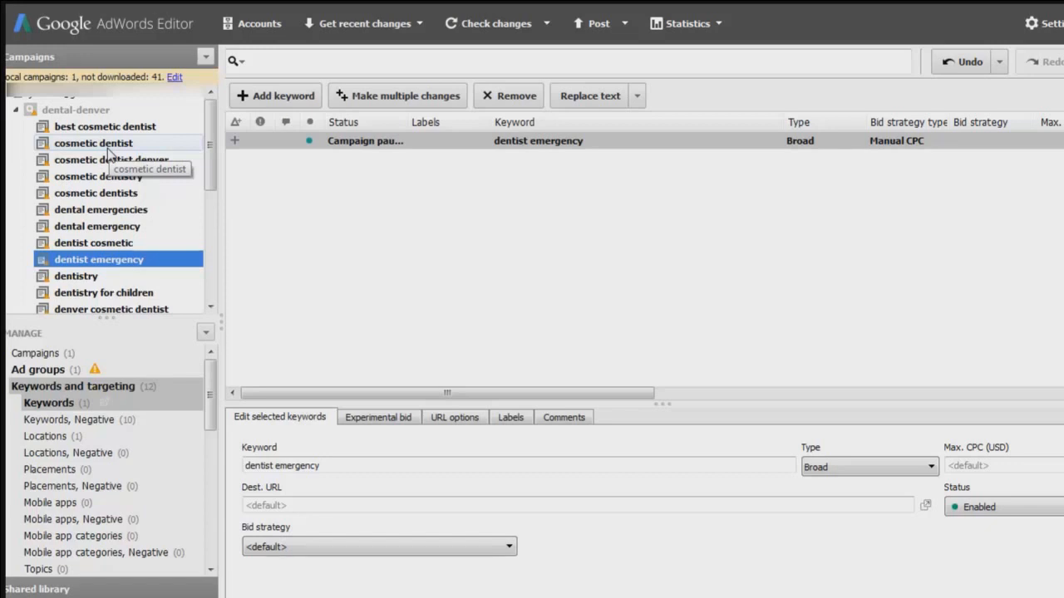
left_click(105, 245)
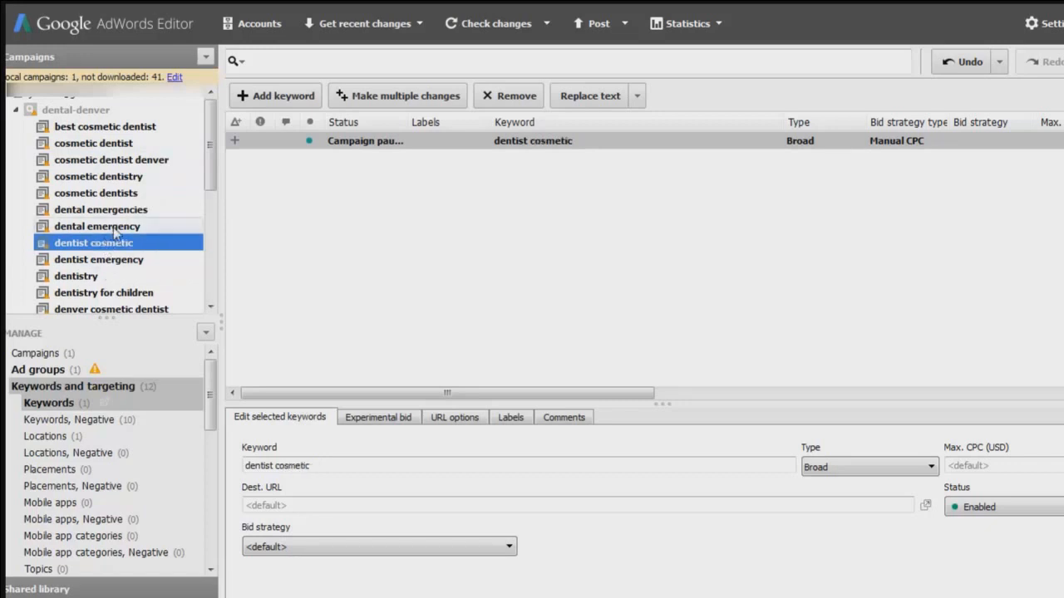